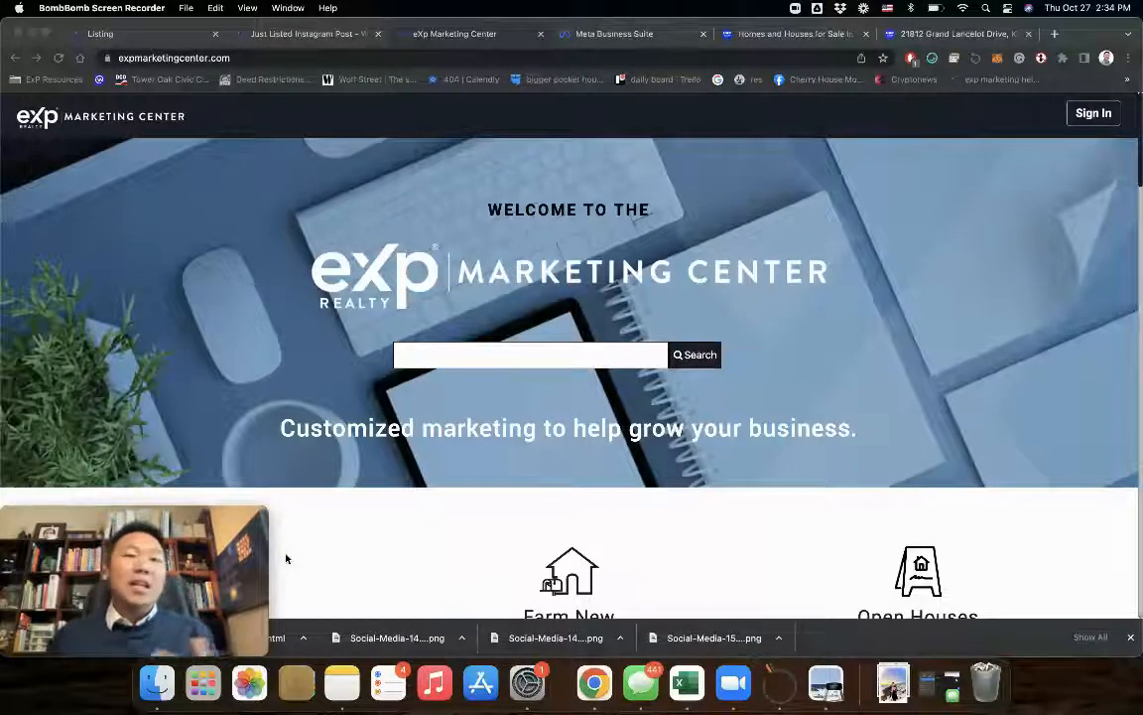
# Step: Sign in to the eXp Marketing Center with eXp Passport
pyautogui.click(213, 60)
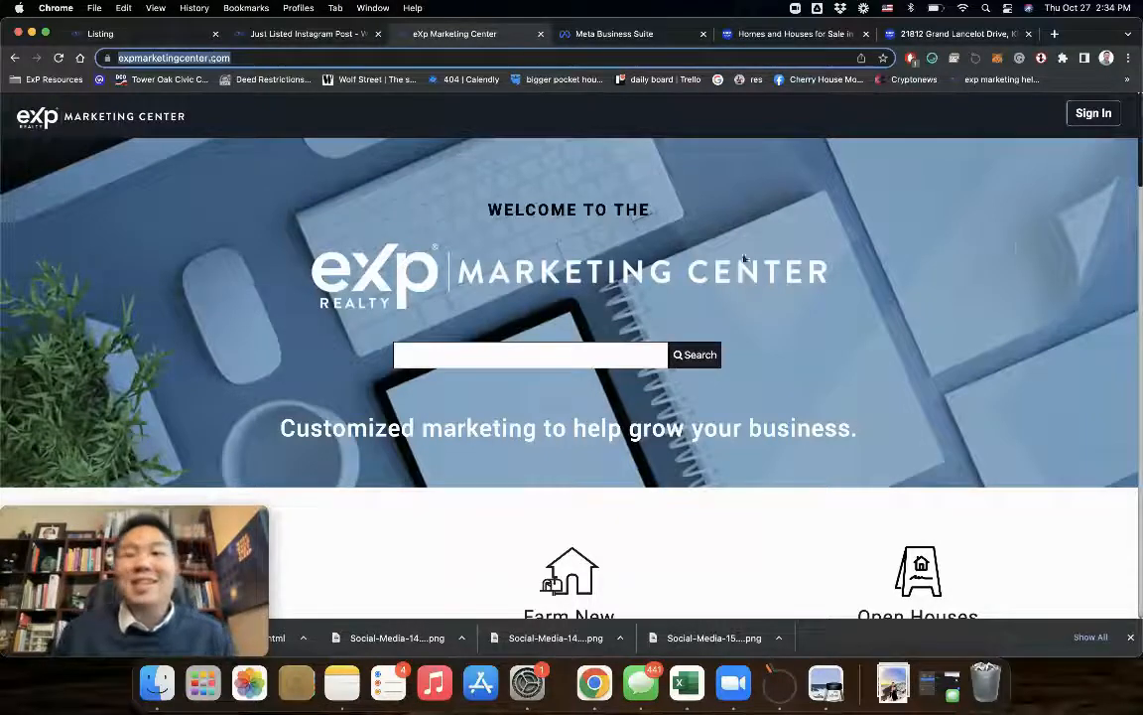
pyautogui.click(1094, 113)
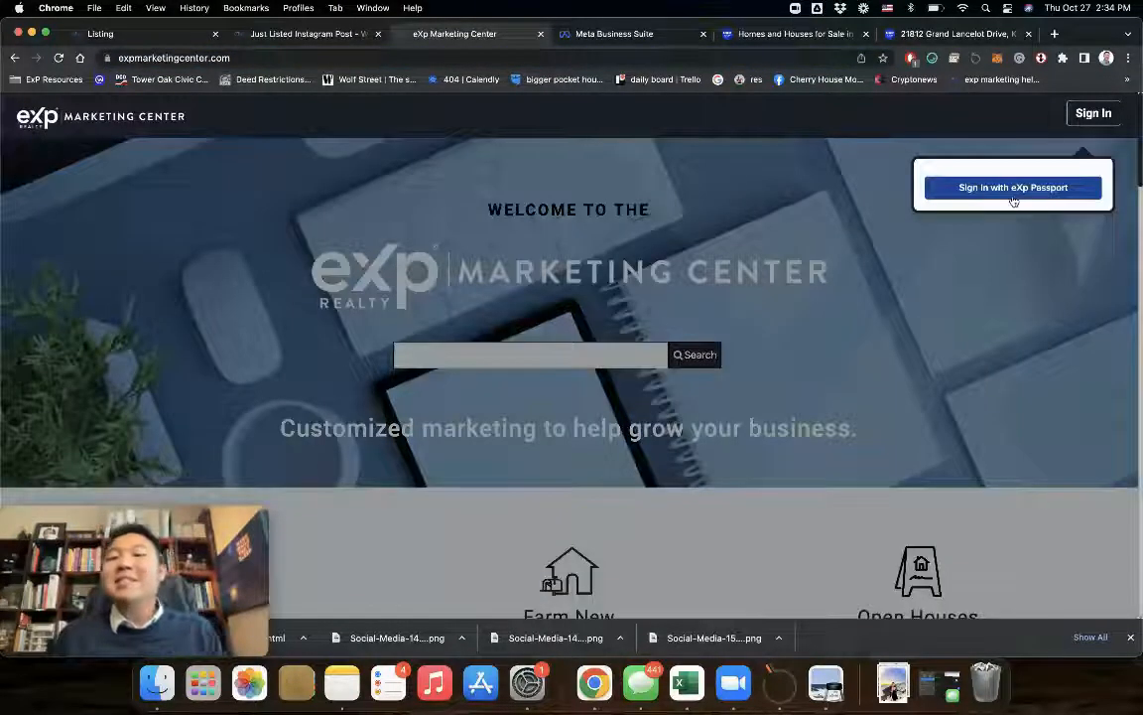
pyautogui.click(1013, 191)
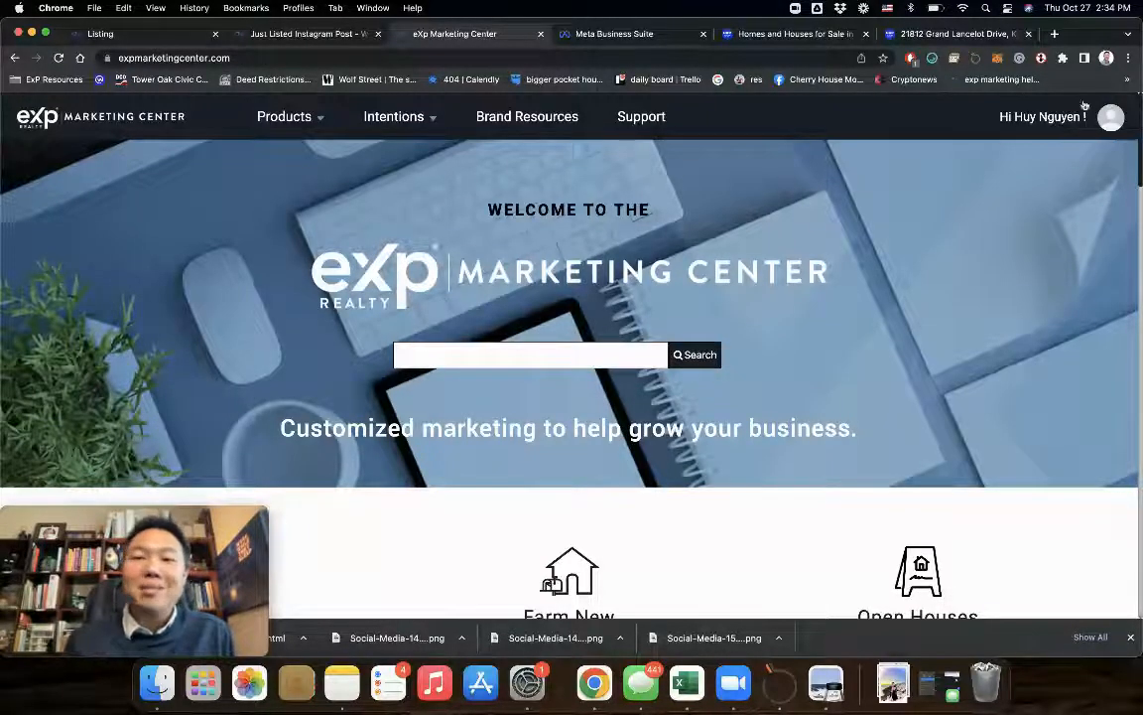
# Step: Go to the Social Media products and open the Listing designs
pyautogui.moveTo(303, 134)
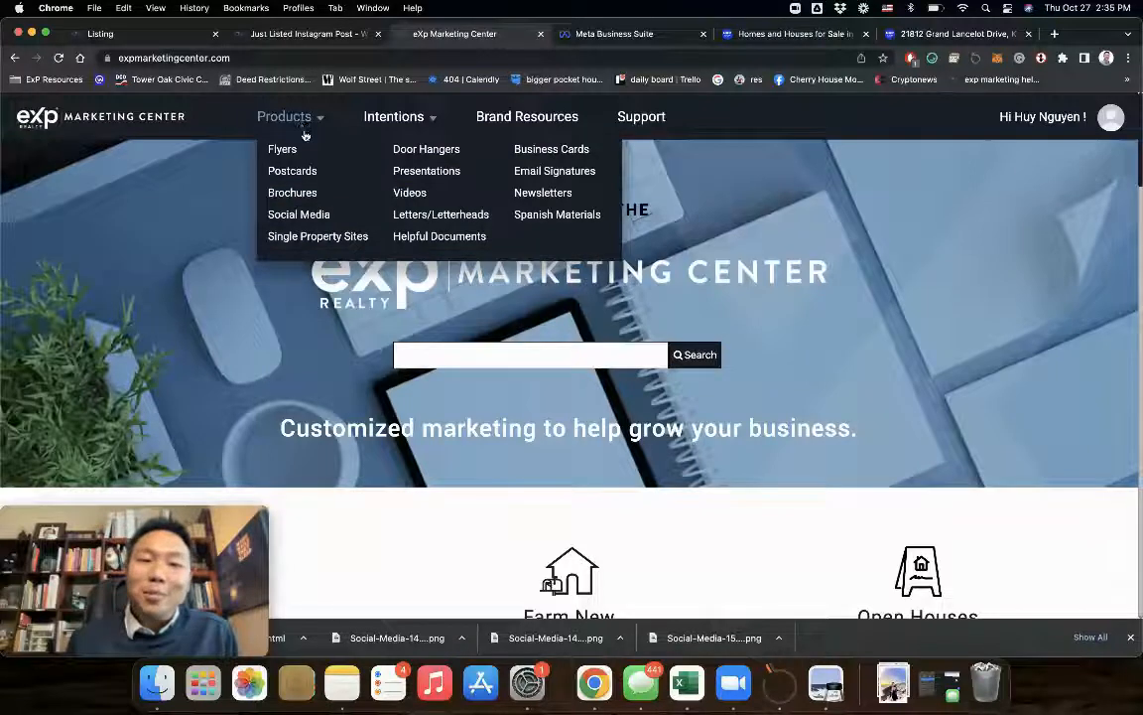
pyautogui.click(302, 216)
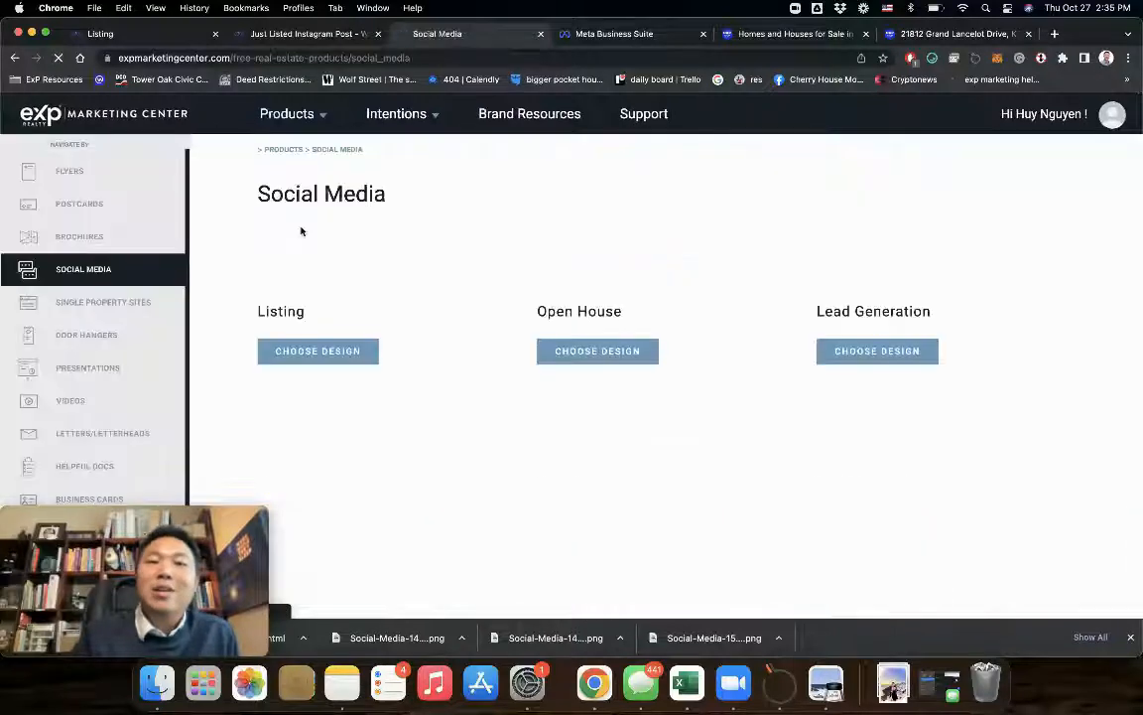
pyautogui.scroll(-10, 359, 482)
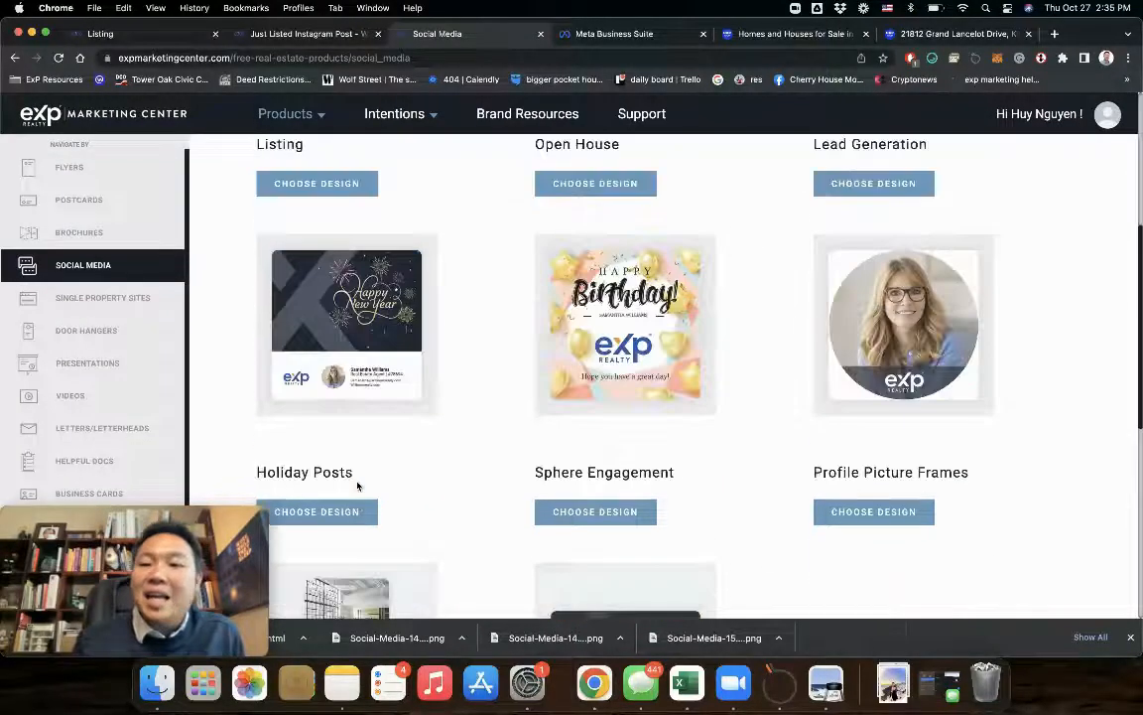
pyautogui.scroll(2, 358, 484)
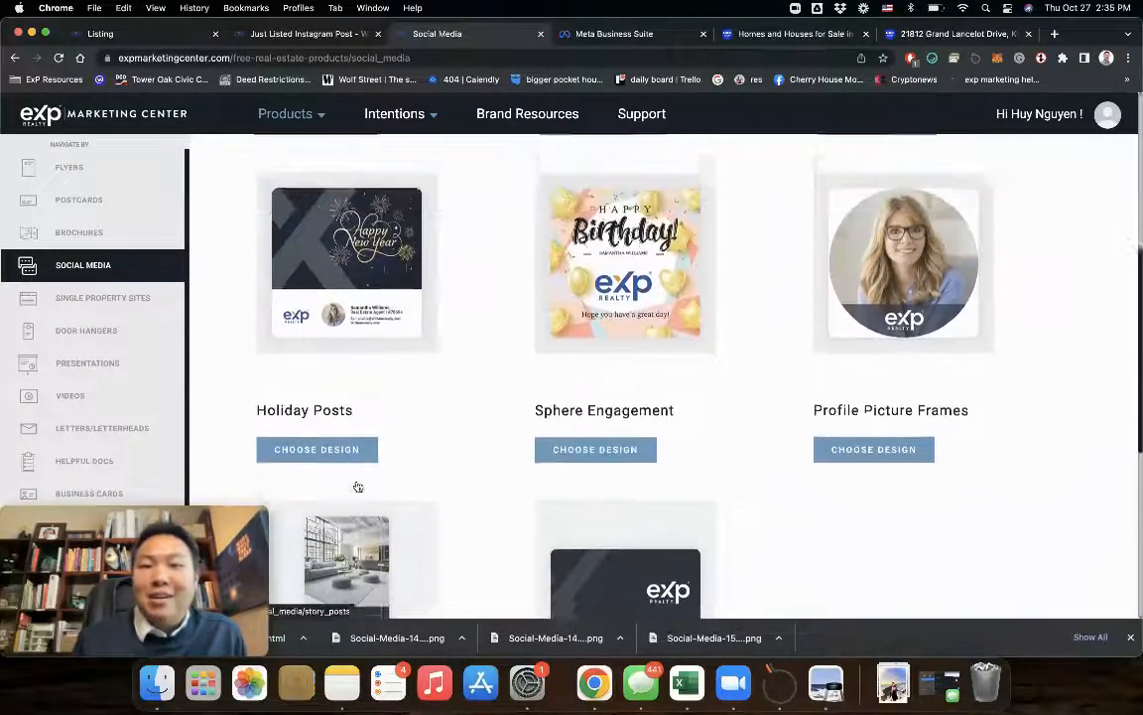
pyautogui.scroll(5, 585, 345)
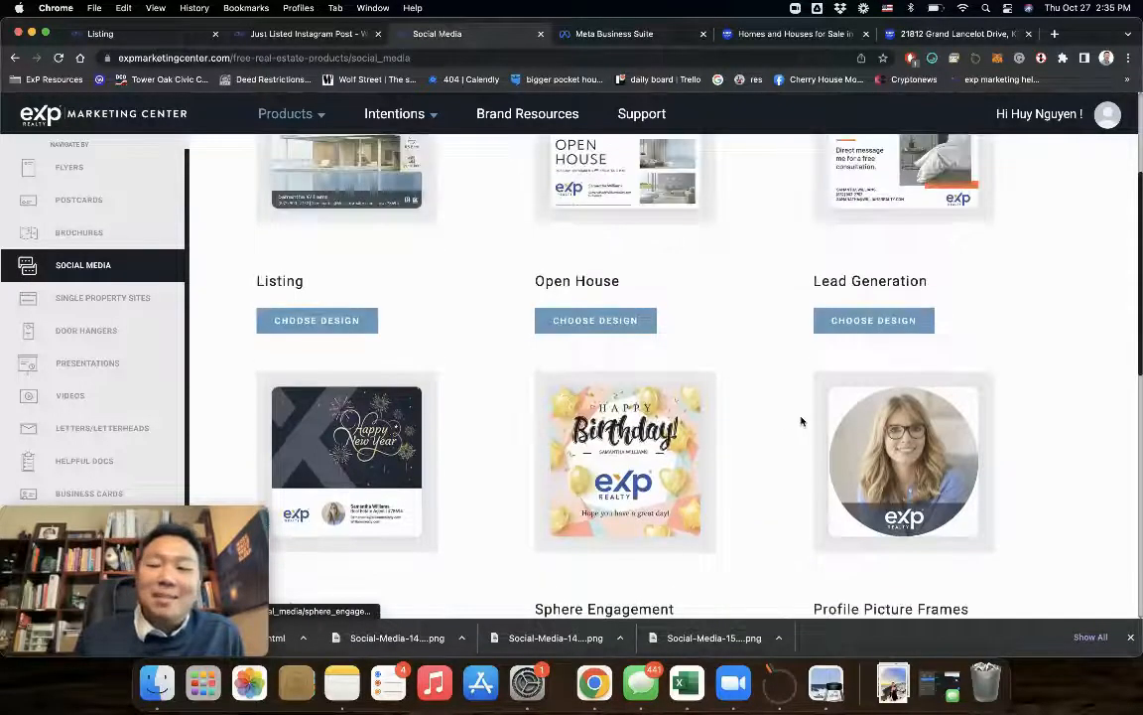
pyautogui.scroll(3, 780, 437)
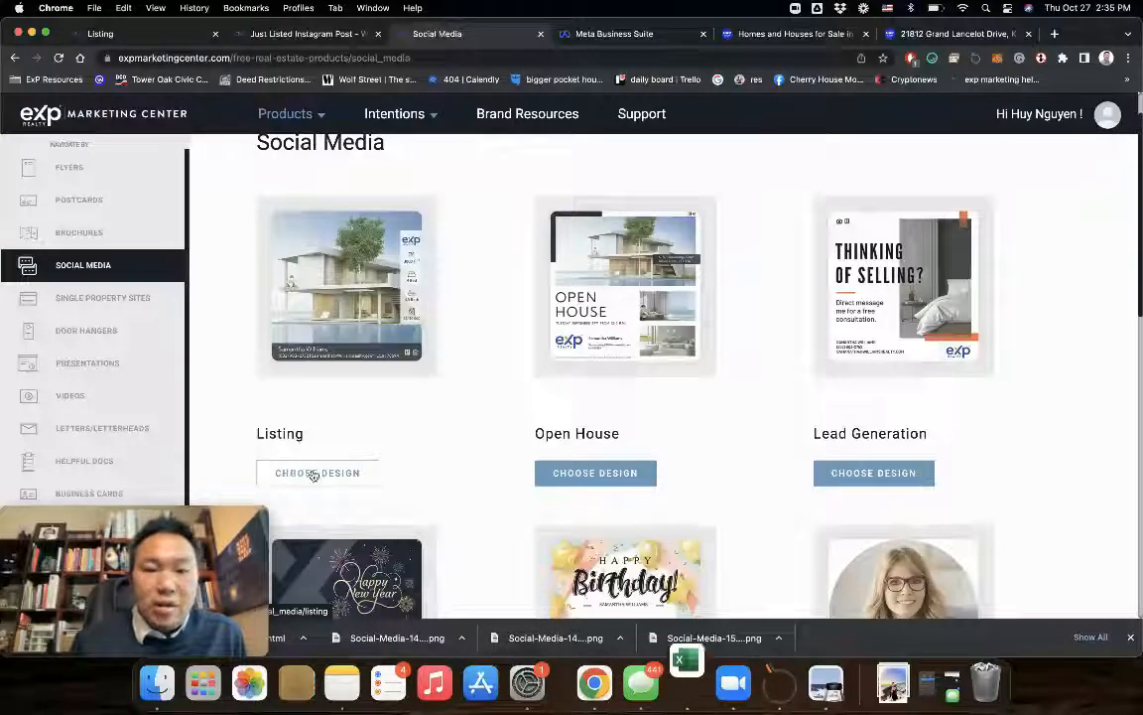
pyautogui.click(313, 475)
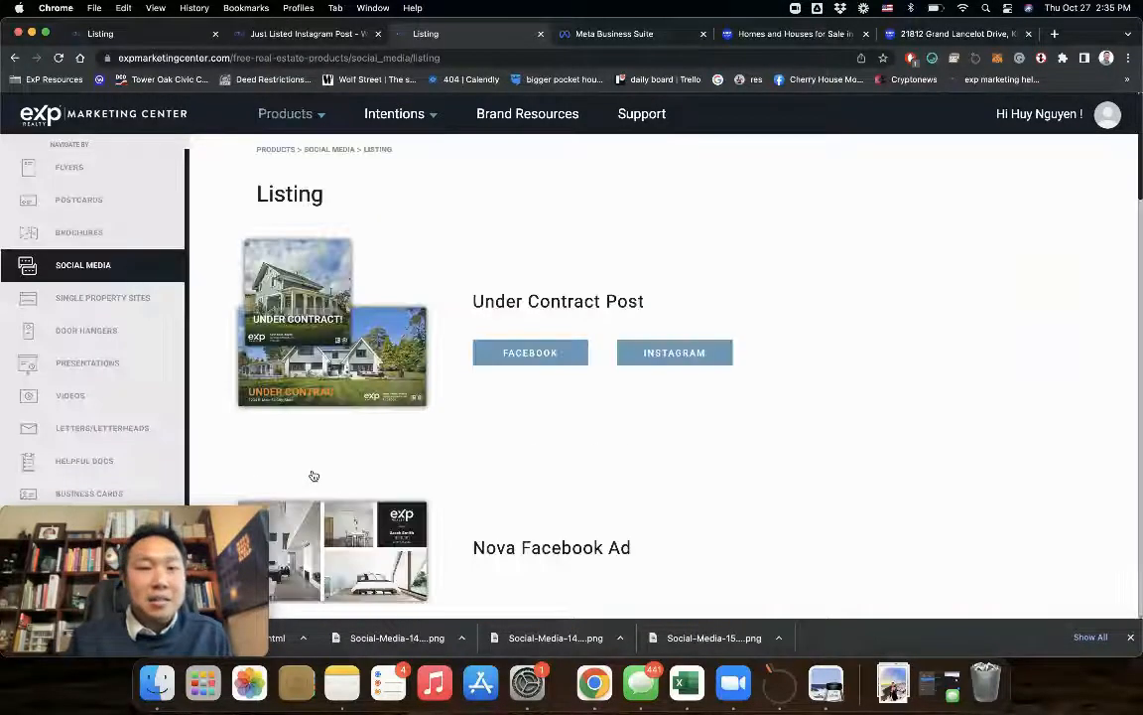
# Step: Choose the Instagram version of the Just Listed Post - With Multiple Photos design
pyautogui.scroll(-5, 418, 450)
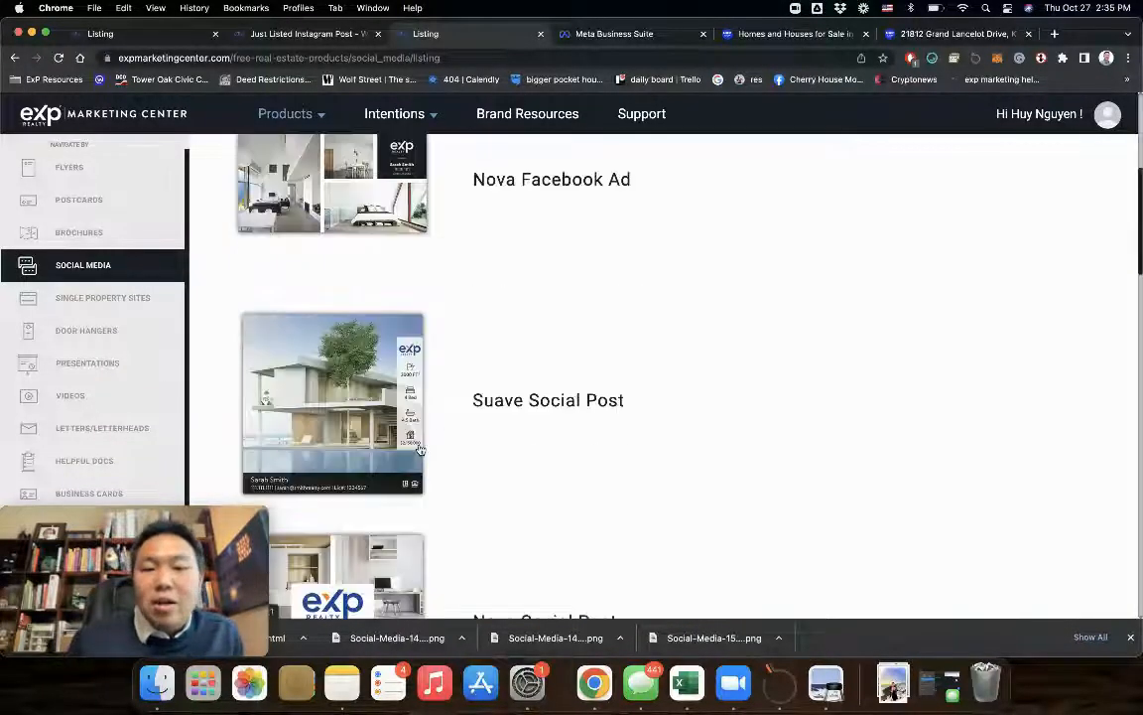
pyautogui.scroll(-5, 471, 356)
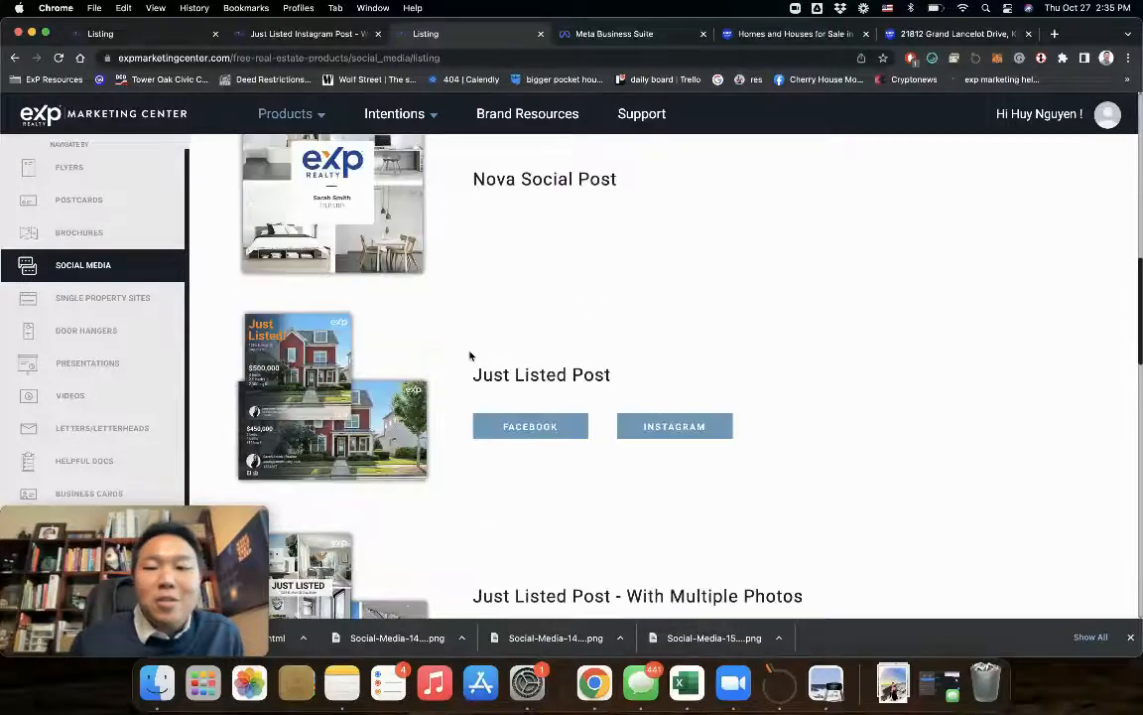
pyautogui.scroll(-1, 496, 359)
pyautogui.scroll(-3, 544, 370)
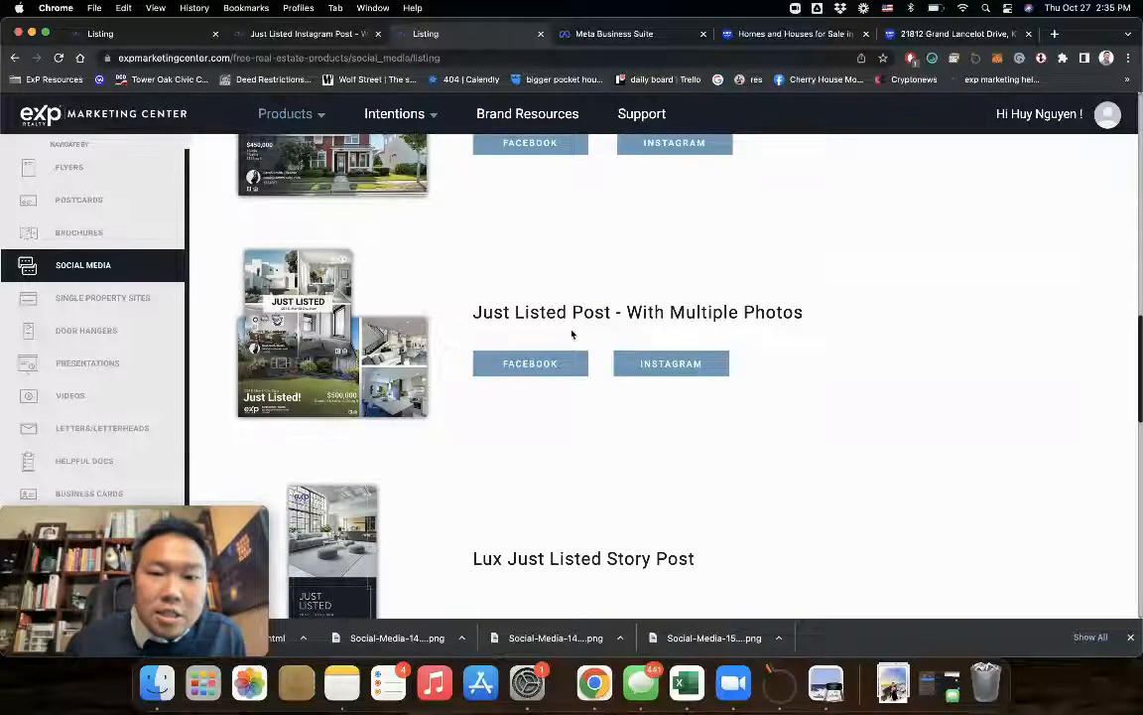
pyautogui.scroll(-4, 617, 335)
pyautogui.scroll(3, 617, 335)
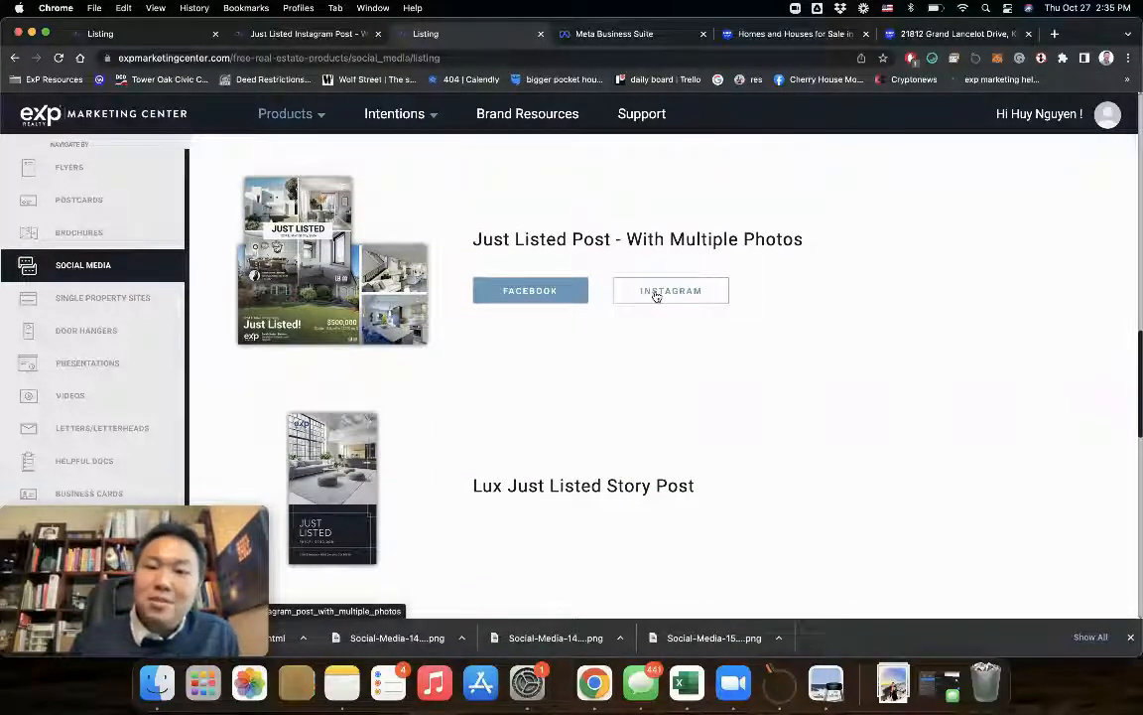
pyautogui.click(656, 290)
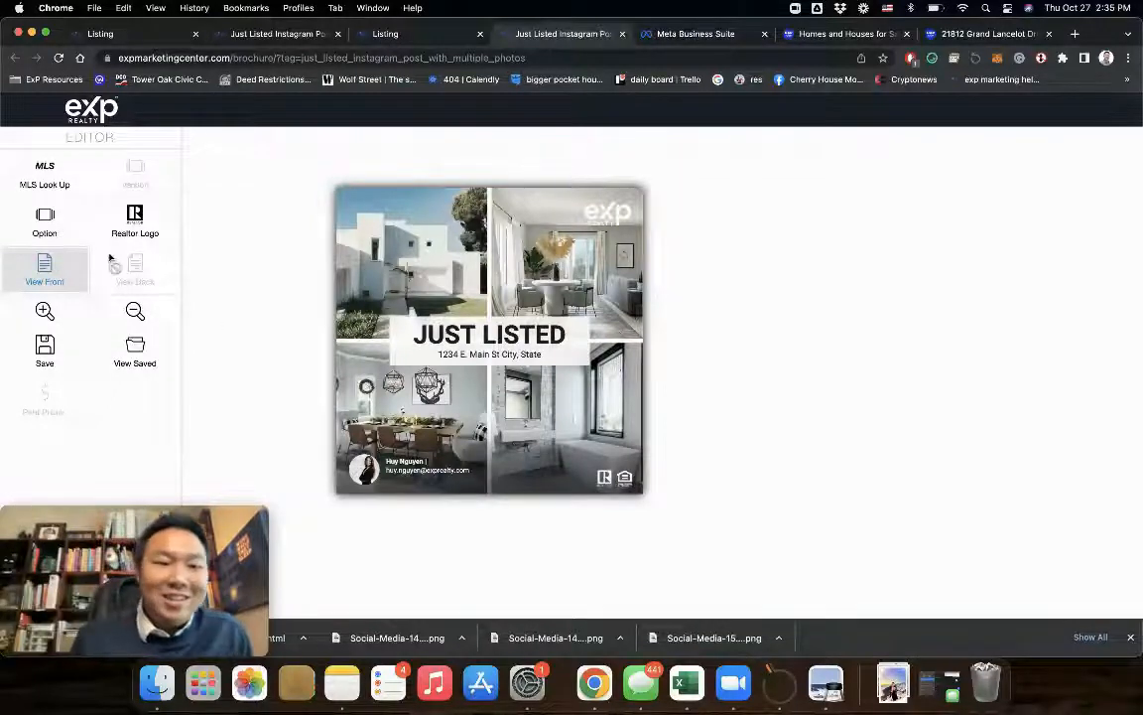
# Step: Open the editor's MLS lookup and copy the MLS number of the first Property Archive Report entry from the Kingwood listing page
pyautogui.click(50, 186)
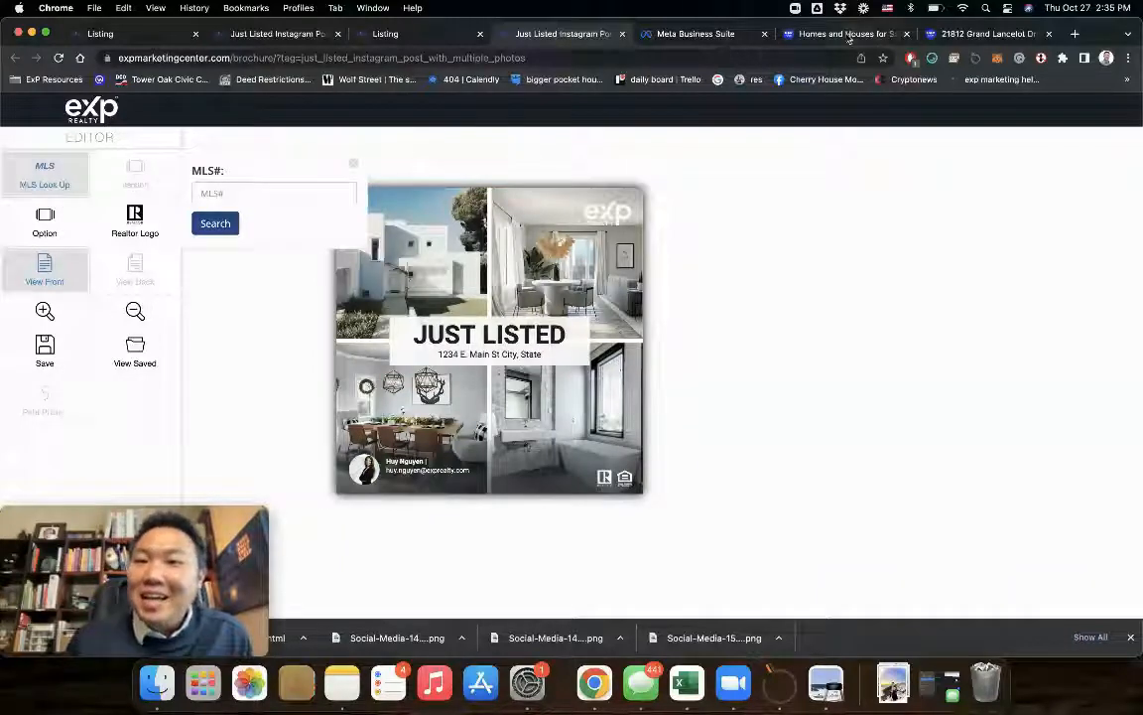
pyautogui.click(970, 33)
pyautogui.scroll(10, 607, 281)
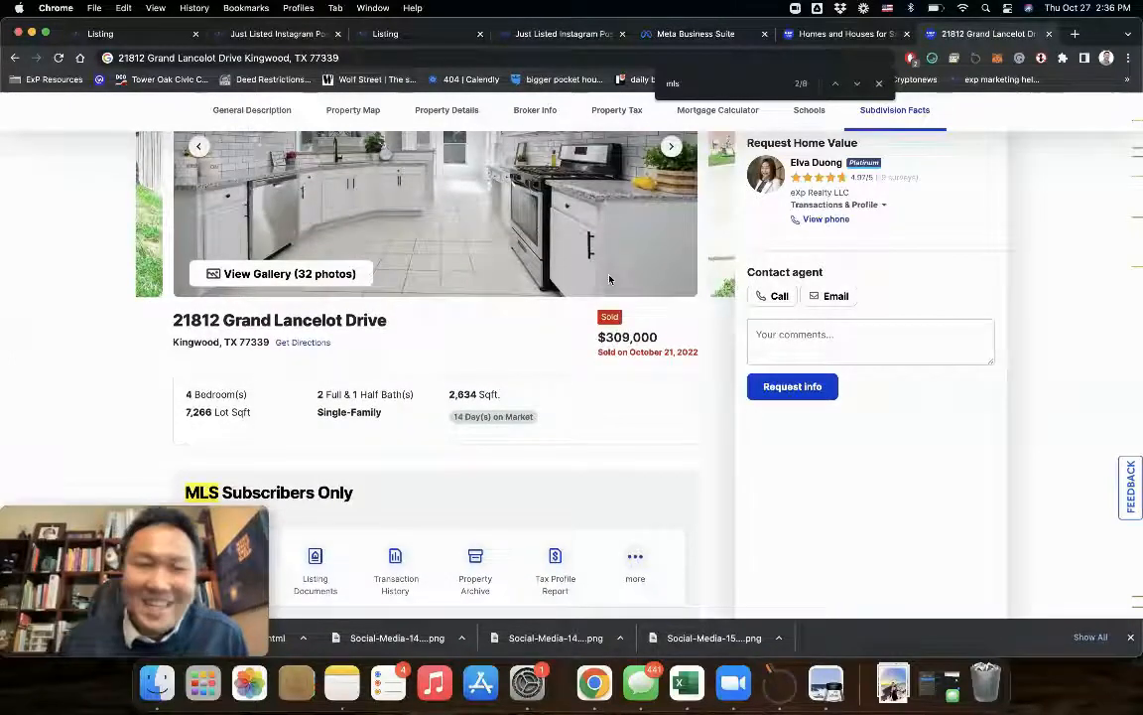
pyautogui.scroll(4, 609, 279)
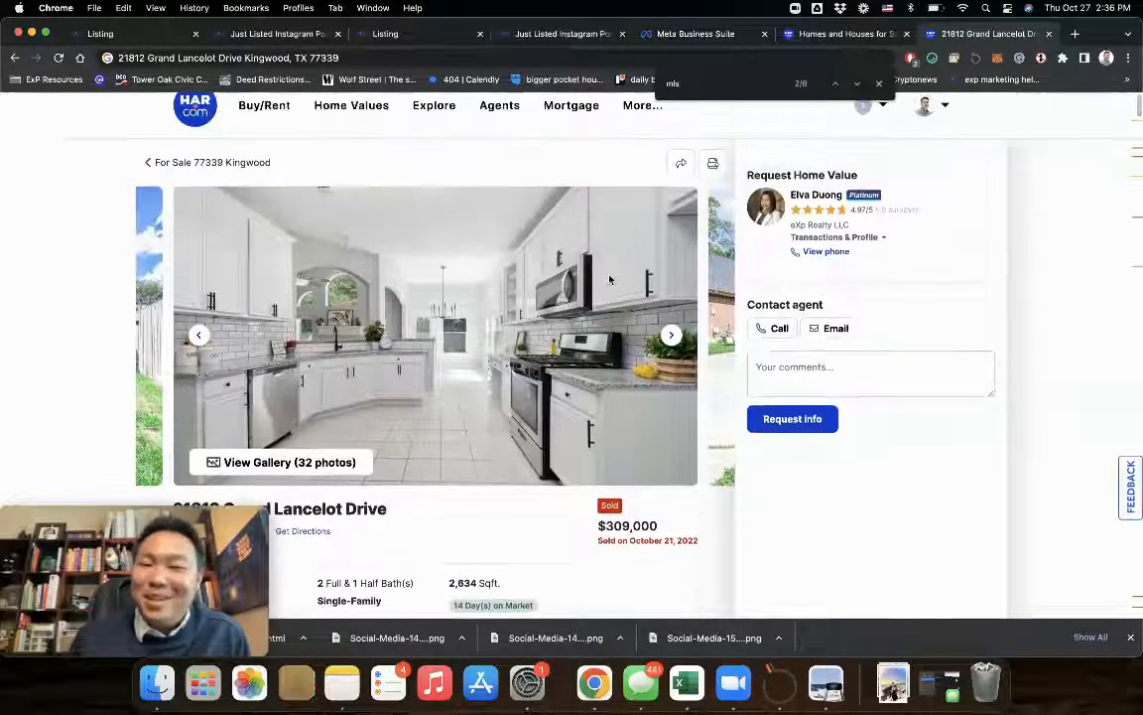
pyautogui.scroll(-2, 526, 380)
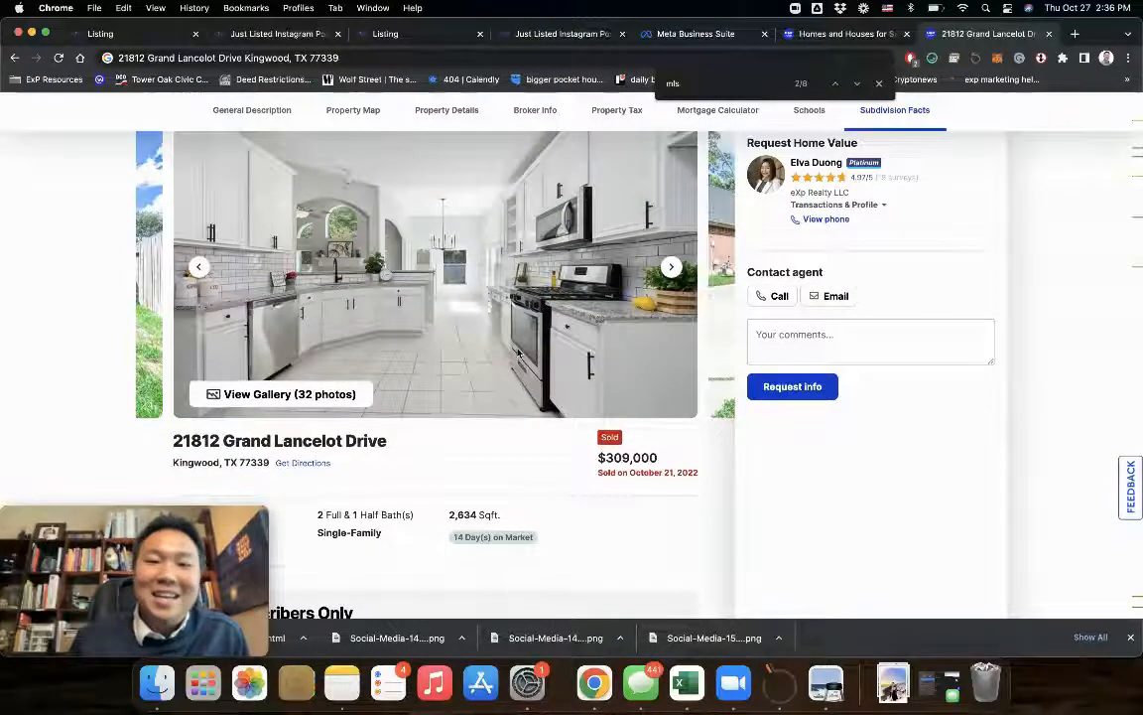
pyautogui.scroll(-15, 517, 352)
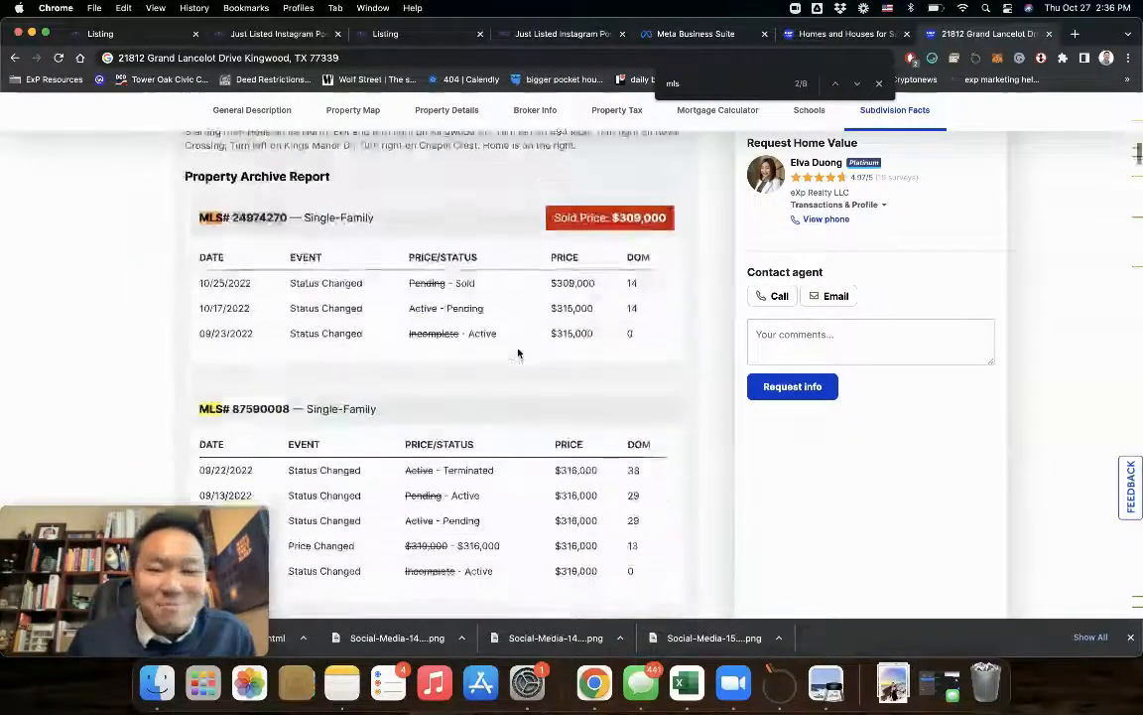
pyautogui.scroll(-5, 517, 353)
pyautogui.scroll(7, 517, 353)
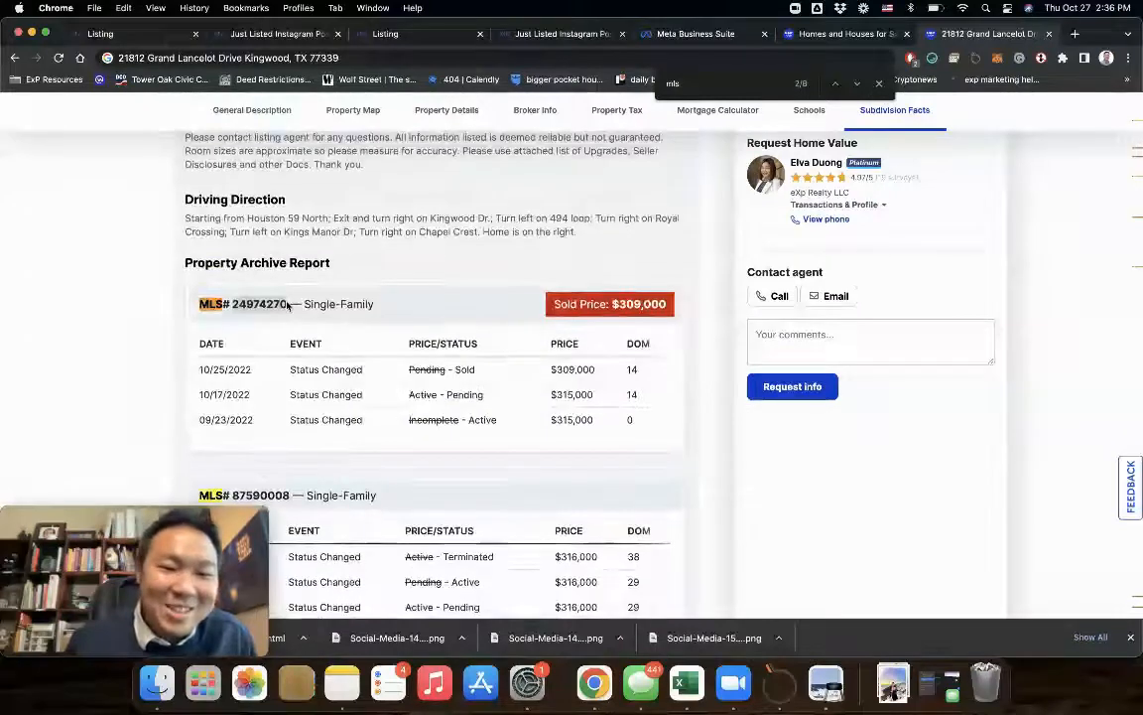
pyautogui.doubleClick(286, 304)
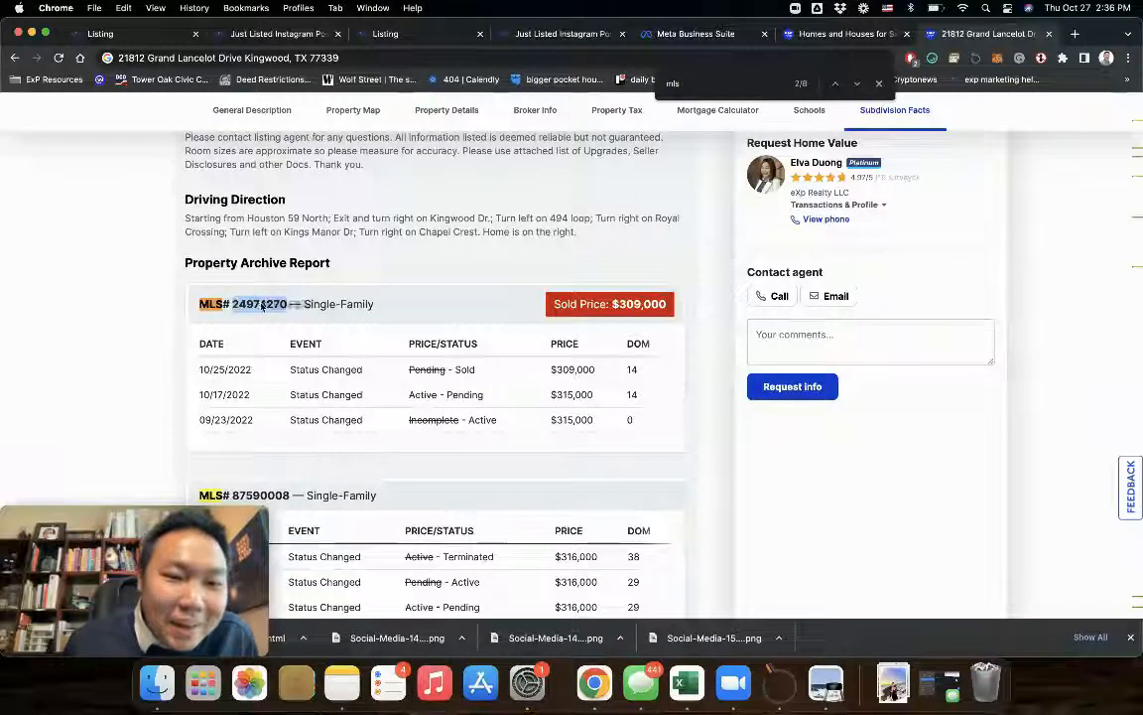
pyautogui.click(293, 324)
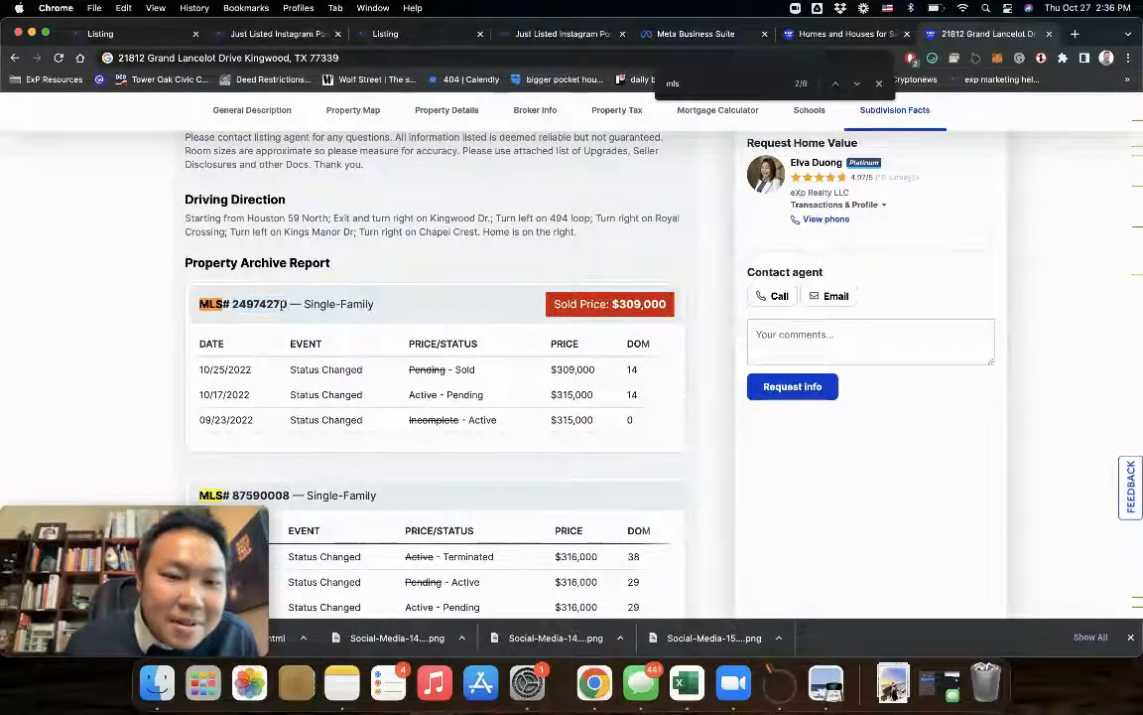
pyautogui.moveTo(284, 304); pyautogui.dragTo(230, 306)
pyautogui.press('super+c')
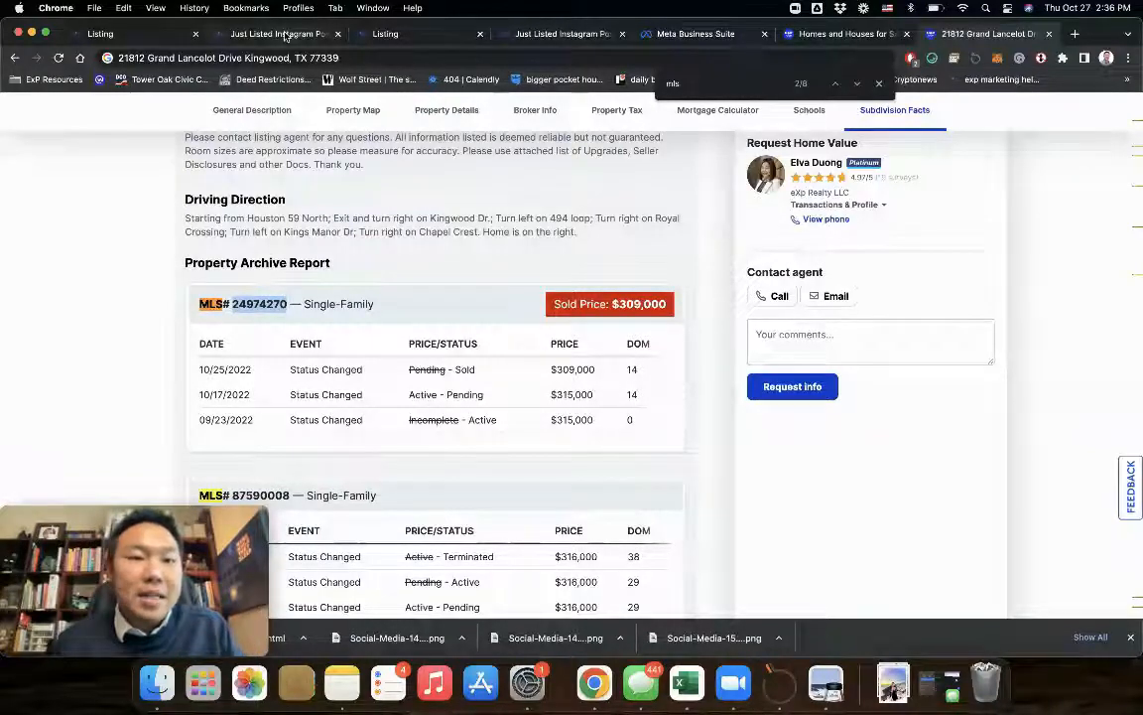
# Step: Look up the copied MLS number in the new post's editor and replace the template content with the first matched listing's data
pyautogui.click(276, 34)
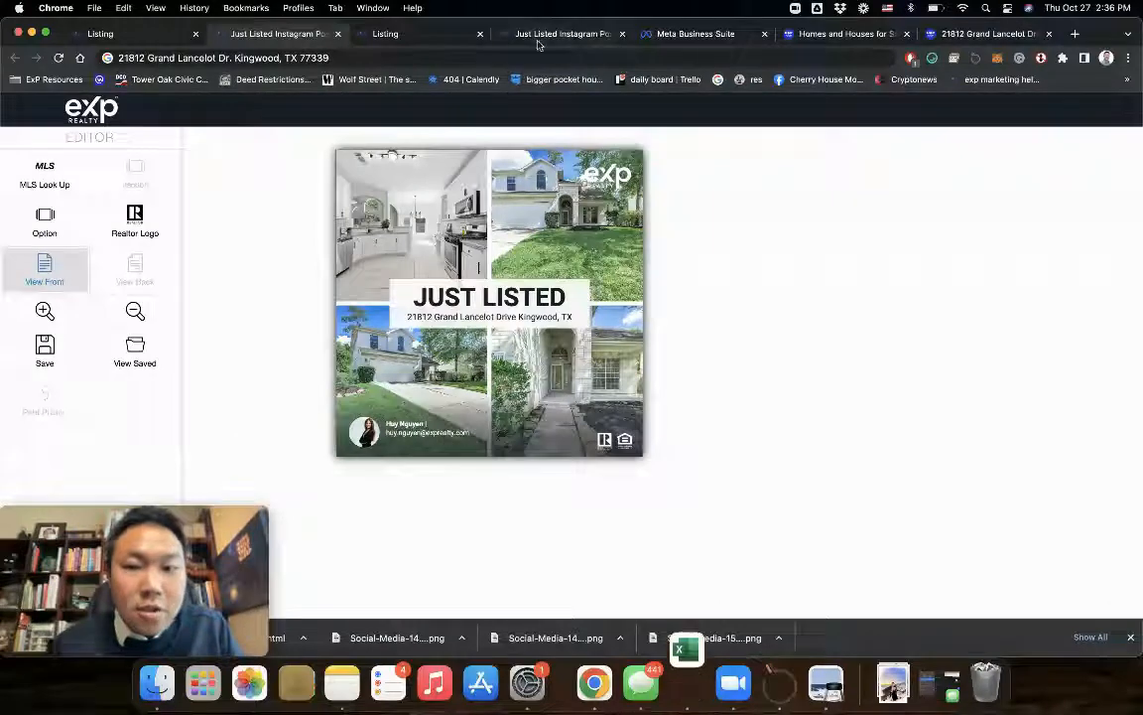
pyautogui.click(380, 35)
pyautogui.click(292, 40)
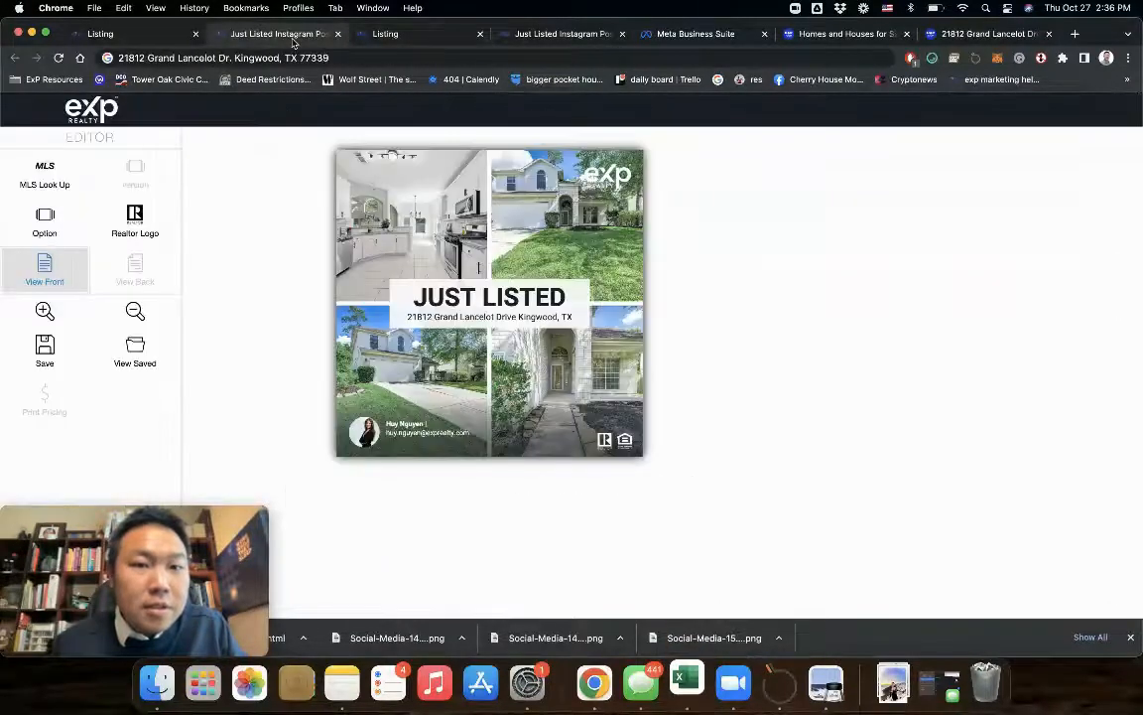
pyautogui.click(562, 35)
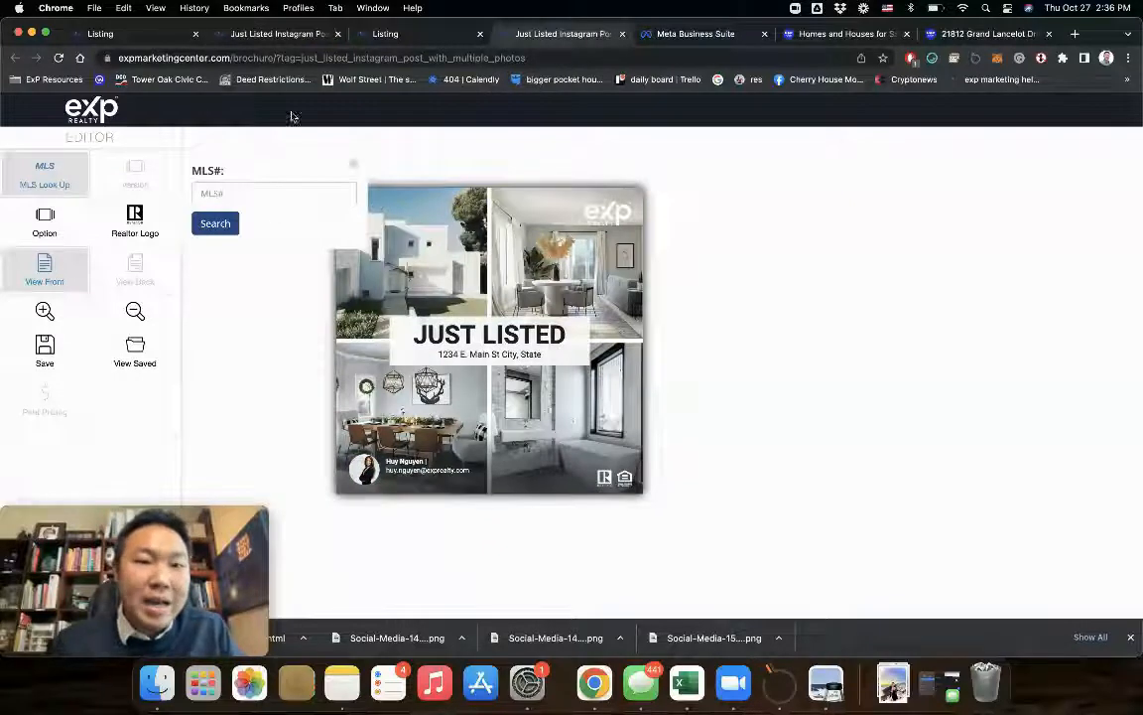
pyautogui.click(294, 190)
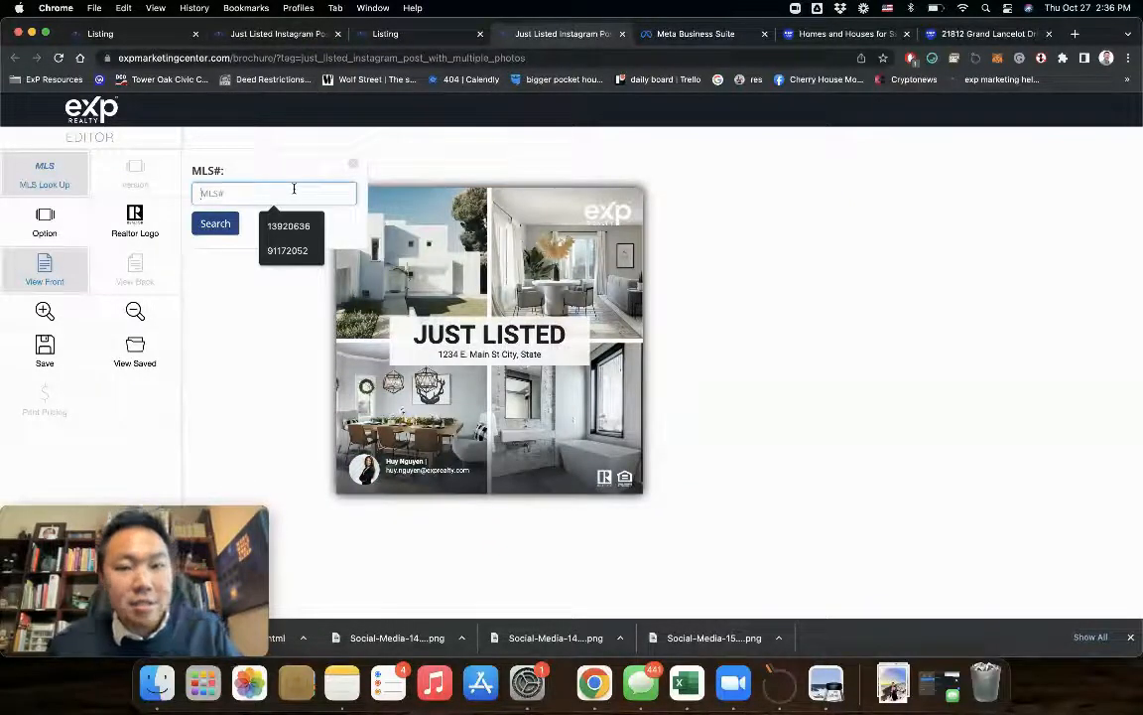
pyautogui.press('super+v')
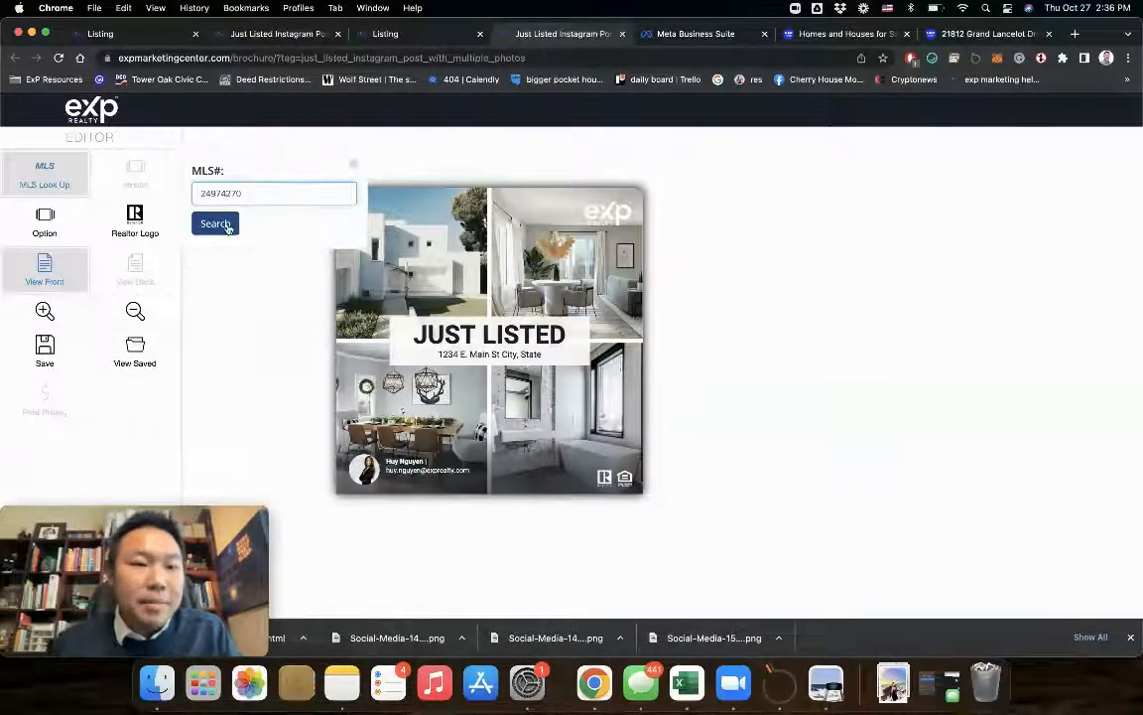
pyautogui.click(216, 224)
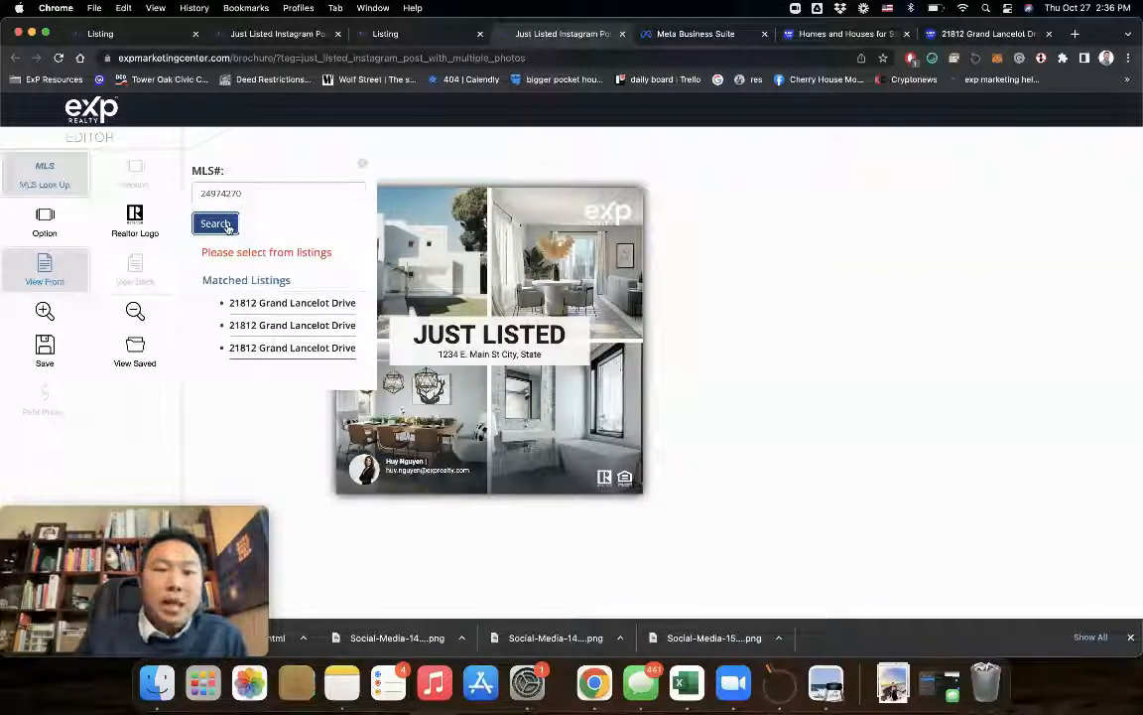
pyautogui.click(280, 303)
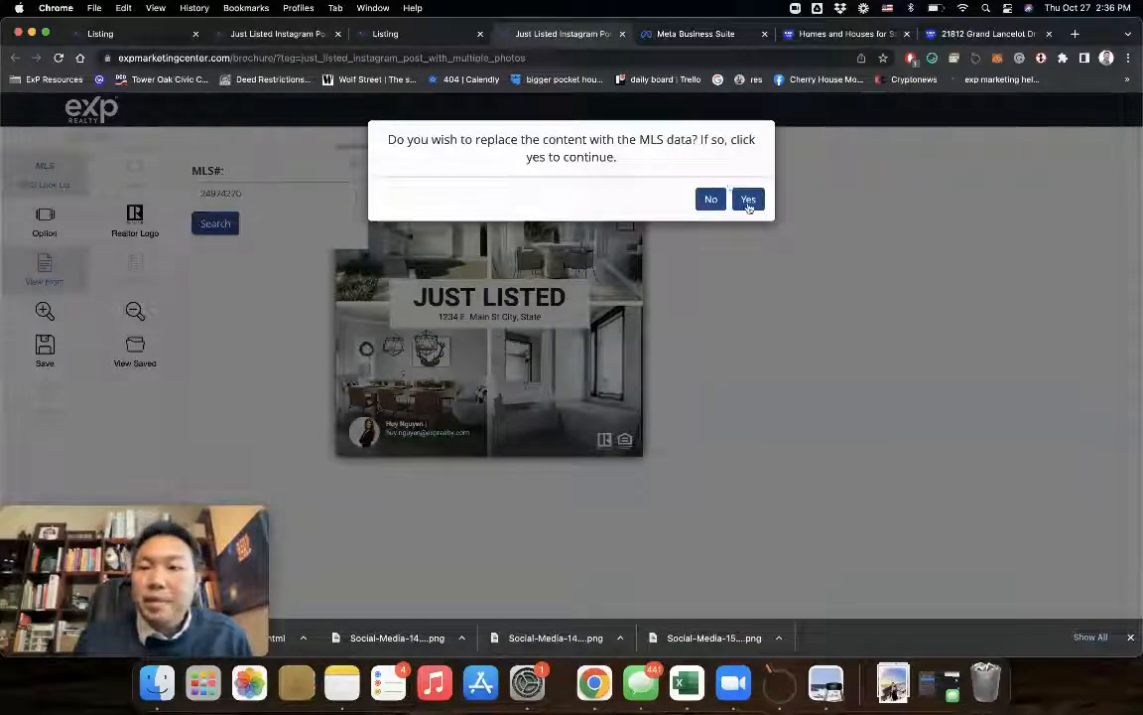
pyautogui.click(749, 200)
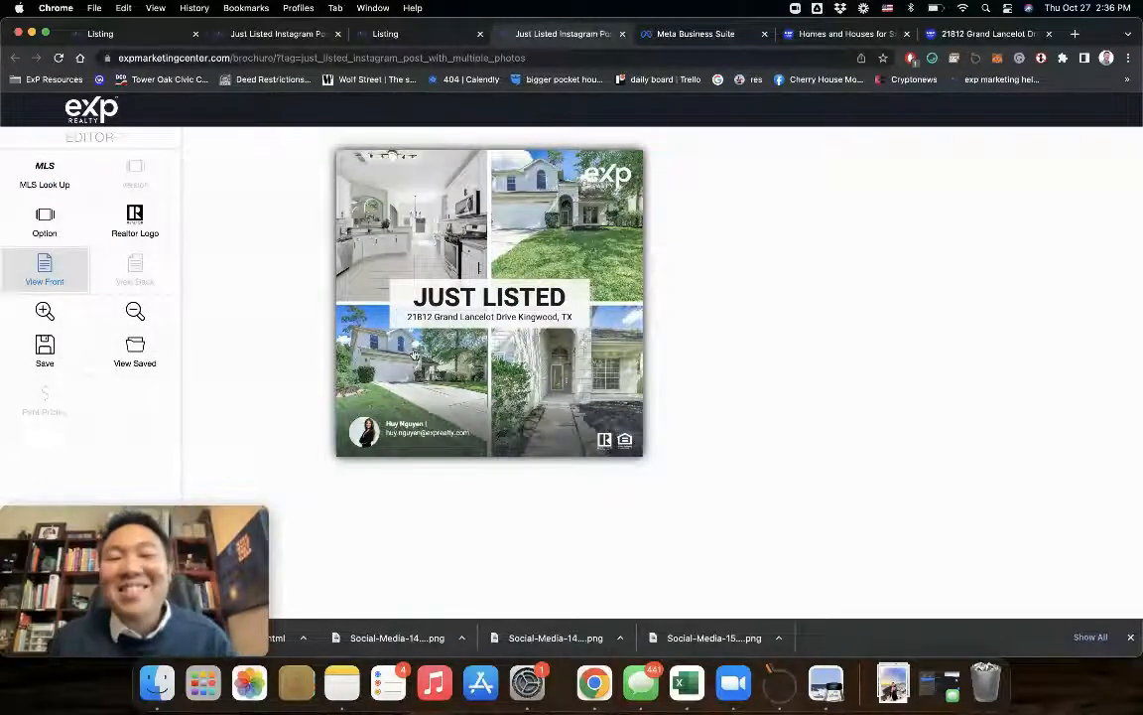
# Step: Change the post's headline to JUST SOLD
pyautogui.click(561, 296)
pyautogui.press('BackSpace')
pyautogui.press('BackSpace')
pyautogui.press('BackSpace')
pyautogui.press('BackSpace')
pyautogui.press('BackSpace')
pyautogui.press('BackSpace')
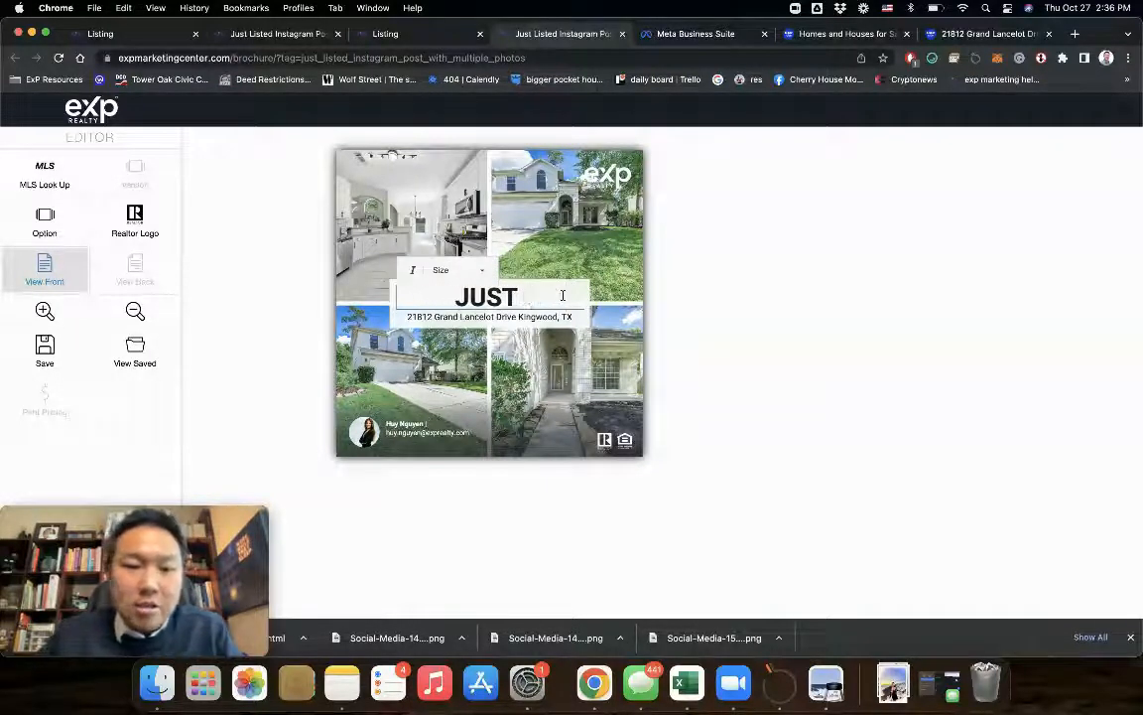
pyautogui.write('SOLD')
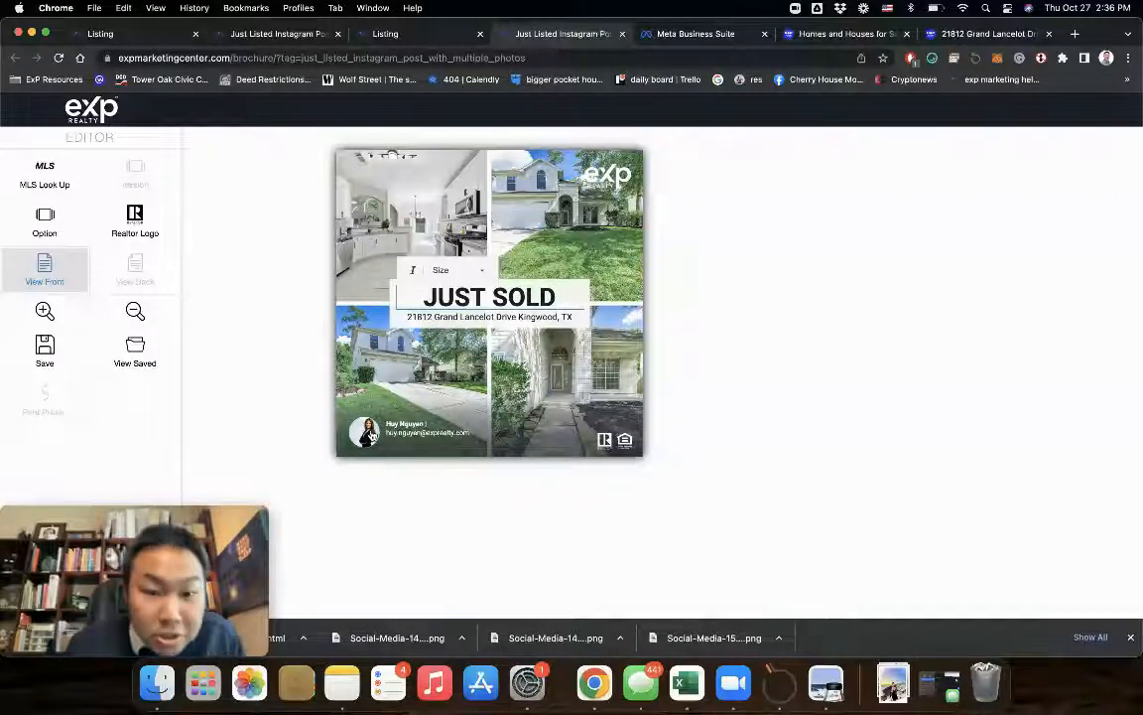
# Step: Complete the job title beside the agent's name on the post as Cash Flow Agent
pyautogui.click(441, 425)
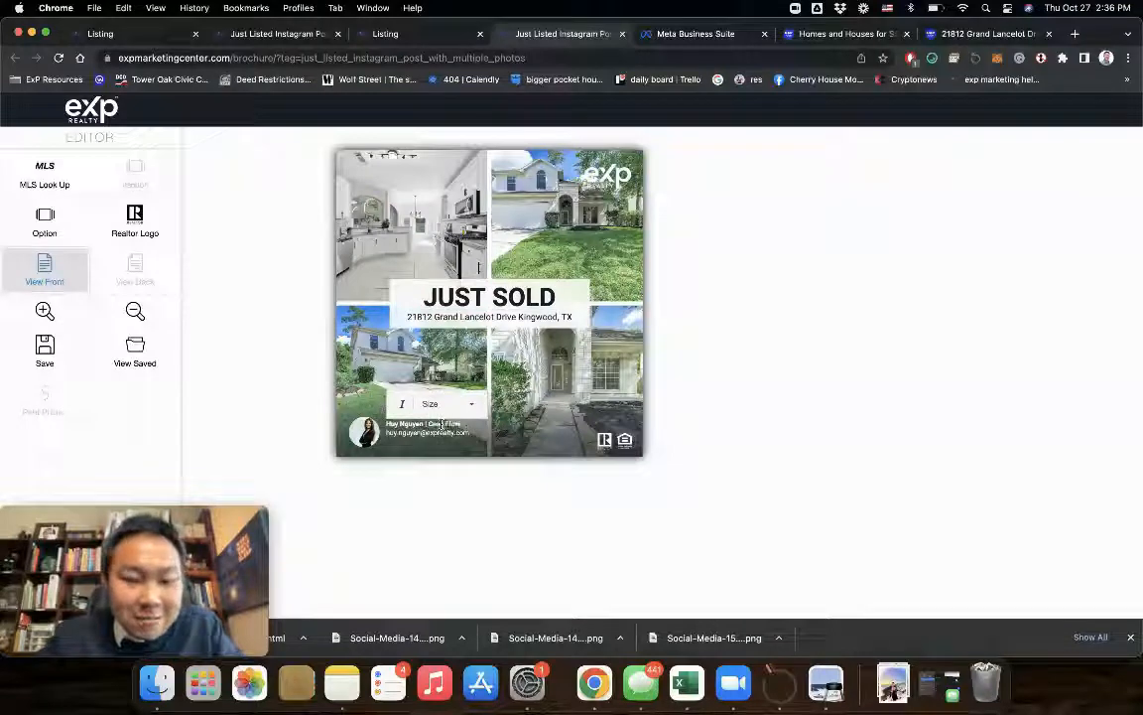
pyautogui.write('Agent')
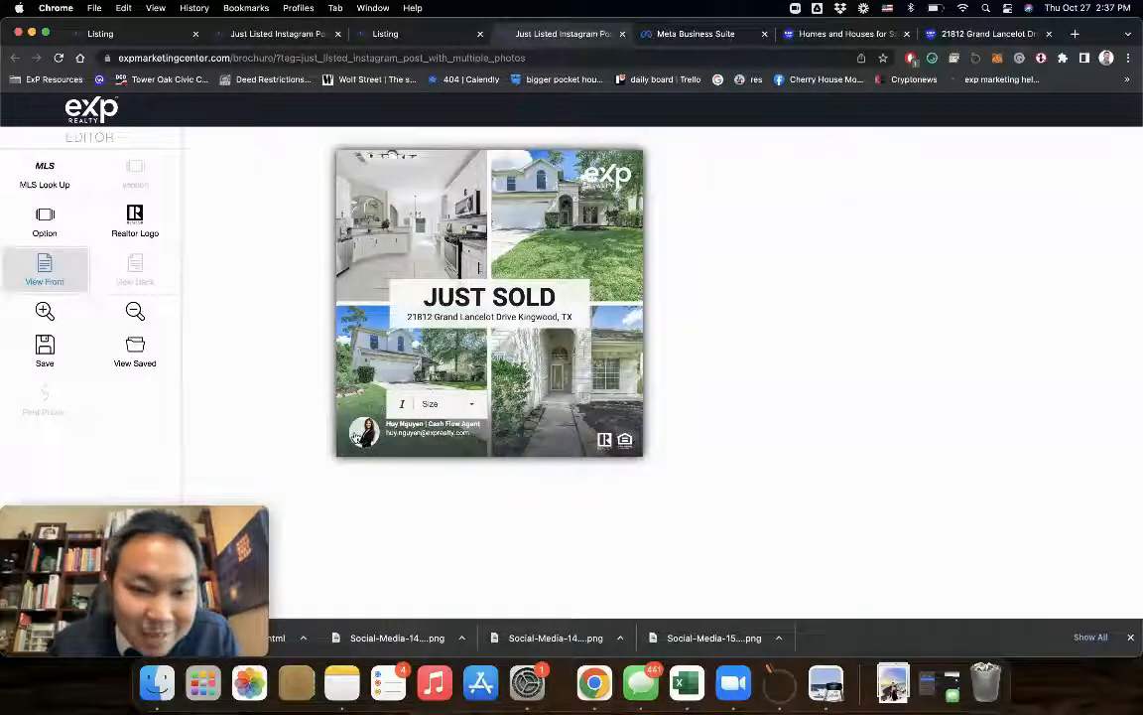
# Step: Replace the agent photo on the post by uploading the profile picture JPEG from Downloads, previewing the file before choosing it
pyautogui.click(361, 437)
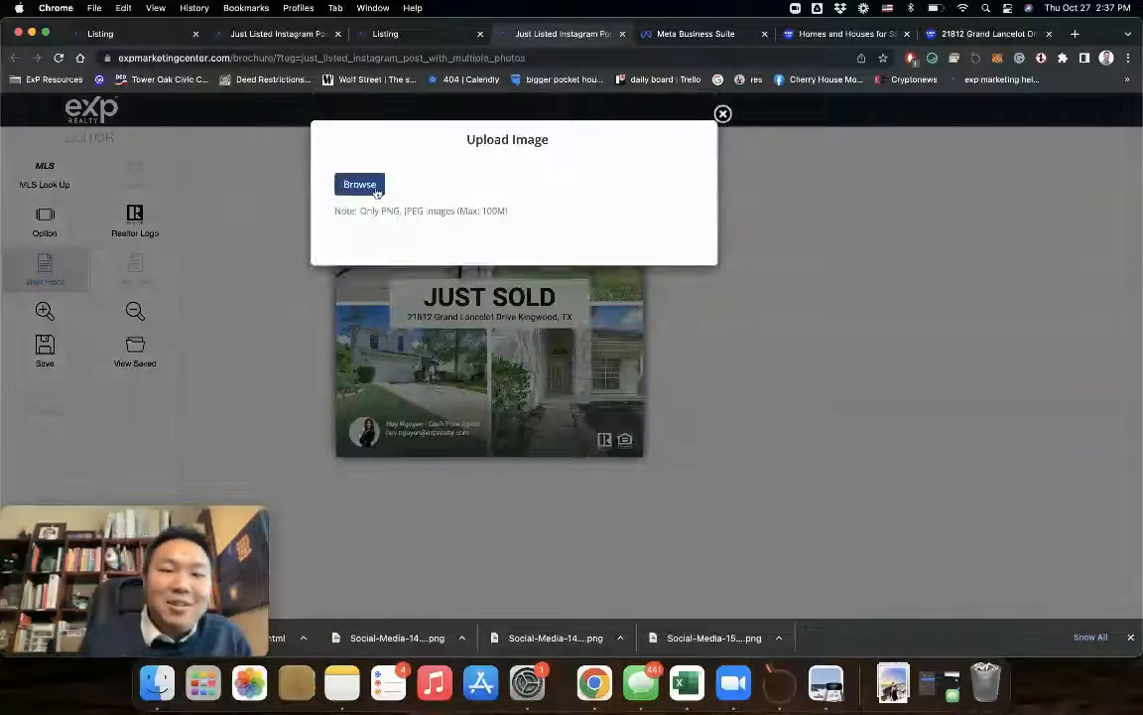
pyautogui.click(366, 187)
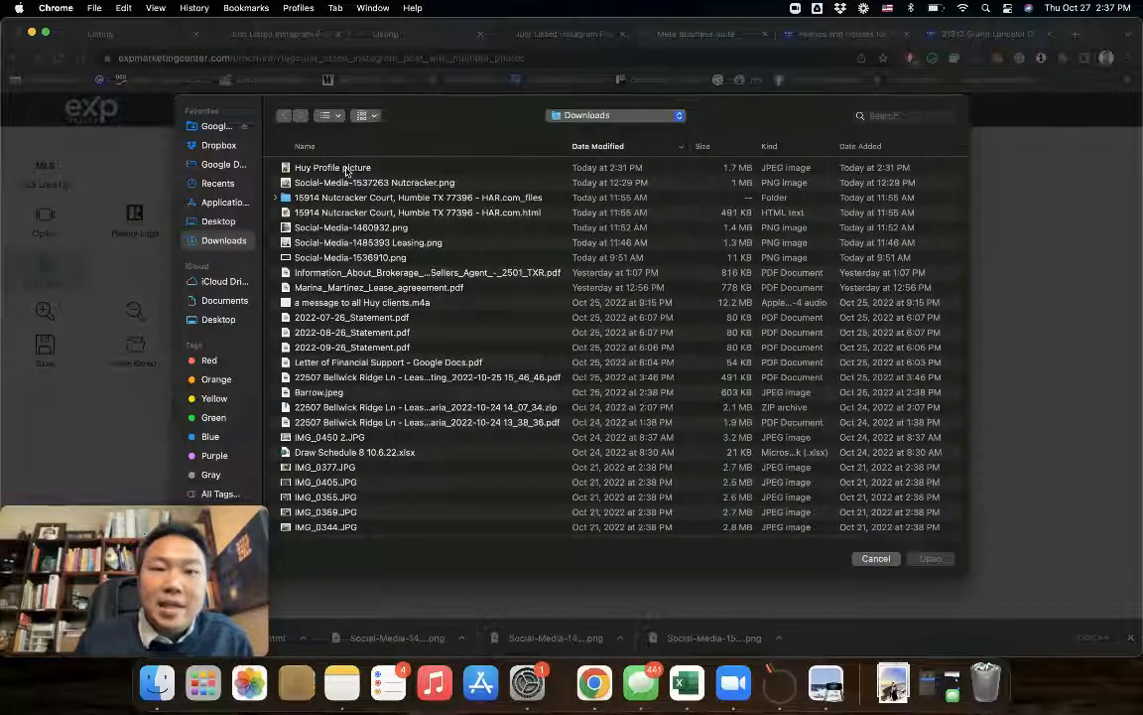
pyautogui.click(345, 169)
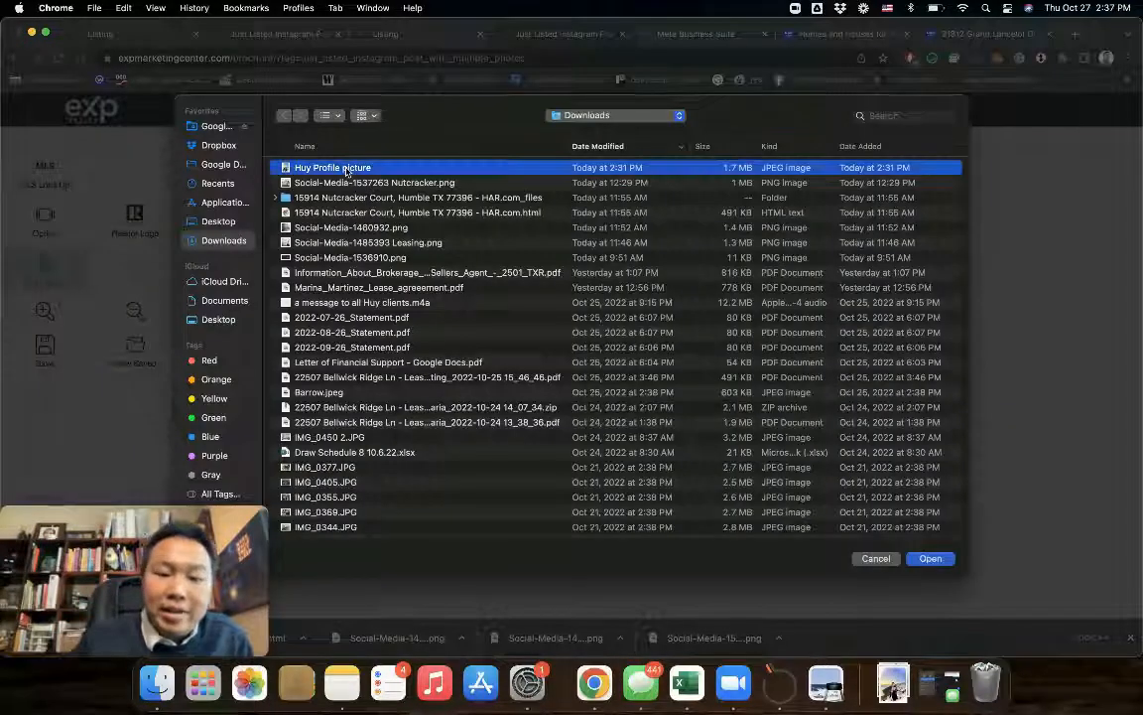
pyautogui.press('space')
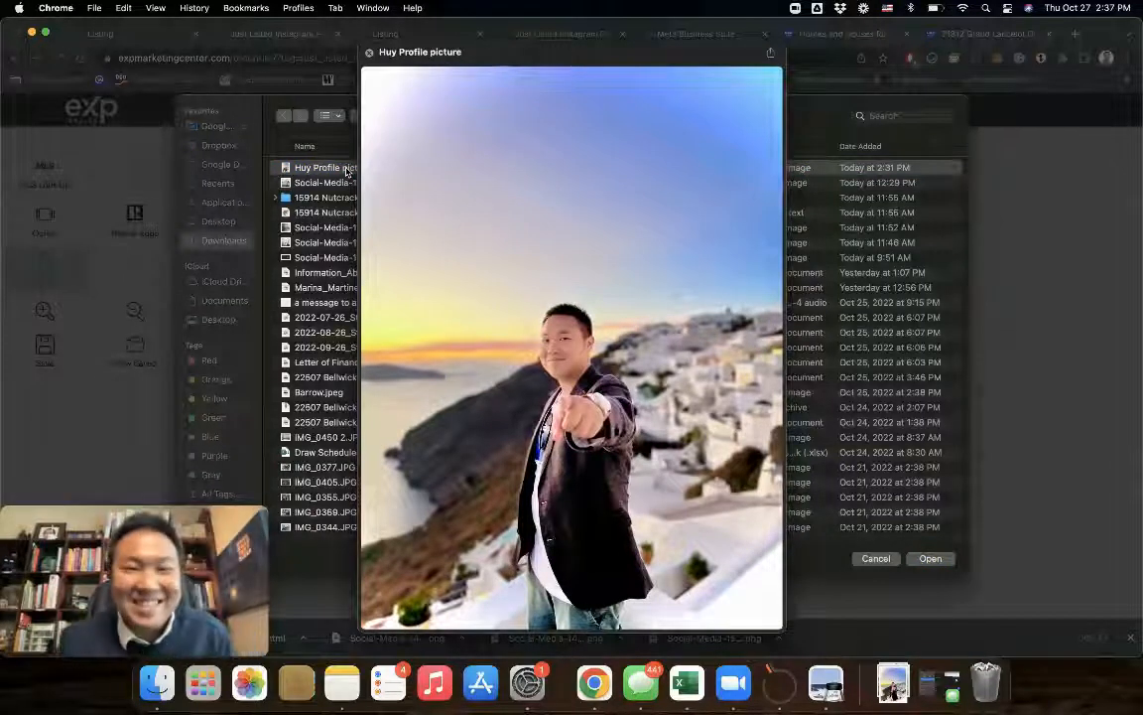
pyautogui.press('space')
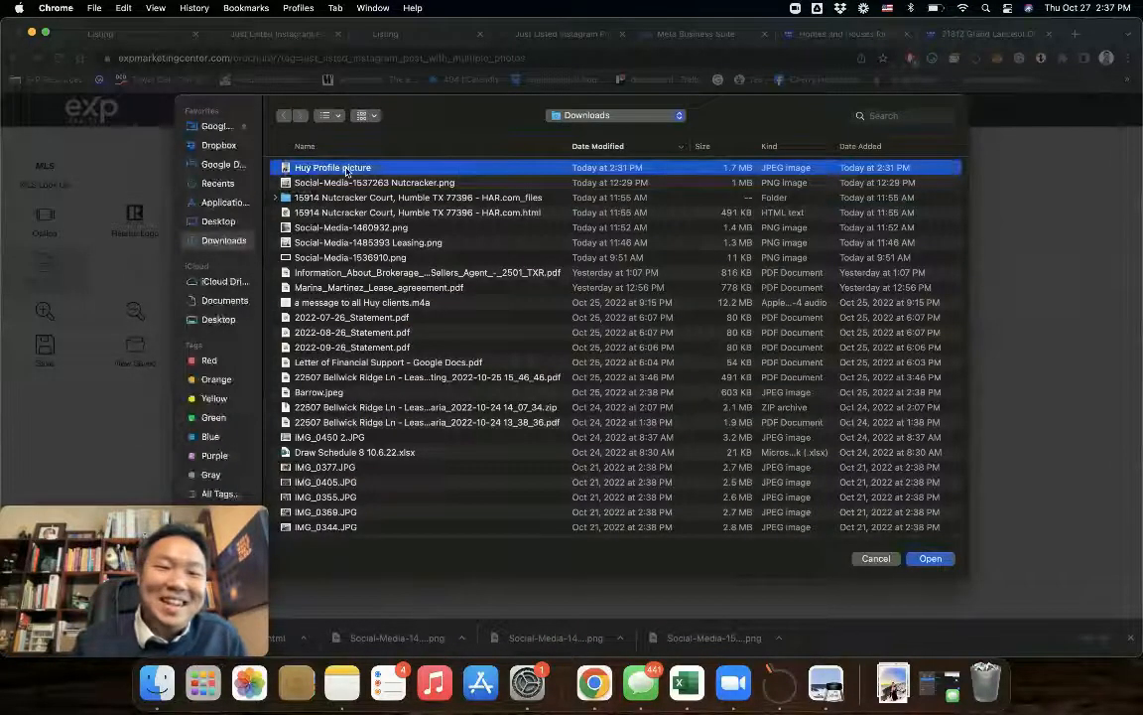
pyautogui.doubleClick(346, 169)
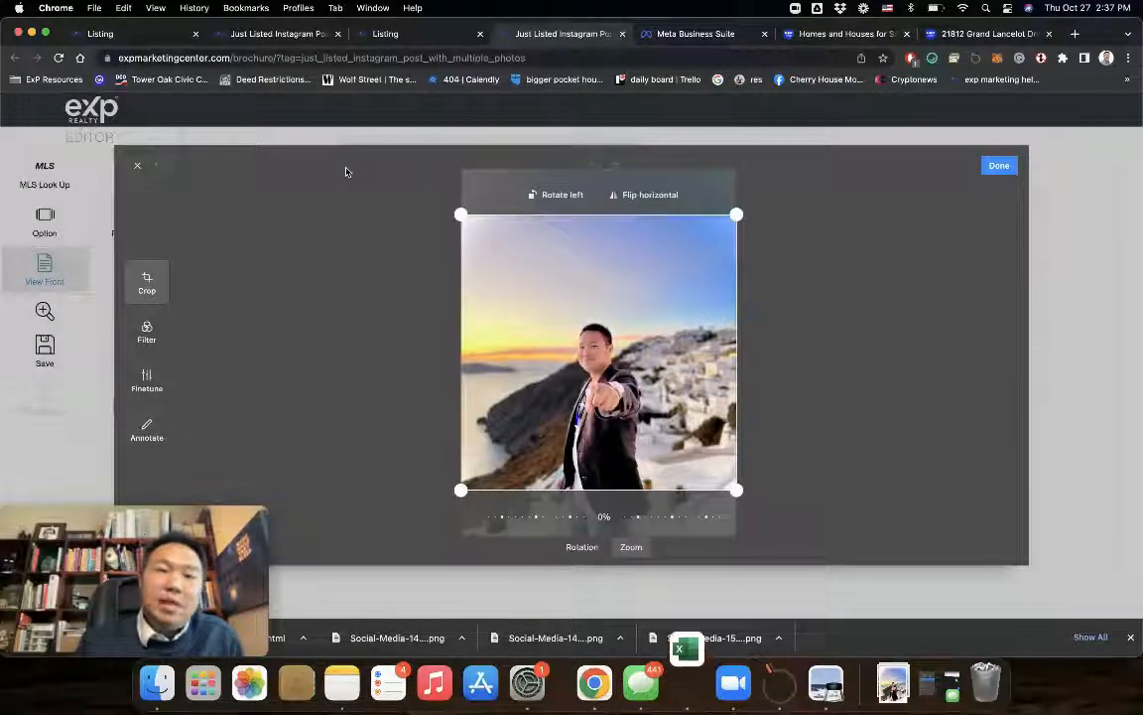
# Step: Try the Chrome and Fade filters on the uploaded profile photo and return it to the Default filter
pyautogui.click(147, 333)
pyautogui.click(145, 388)
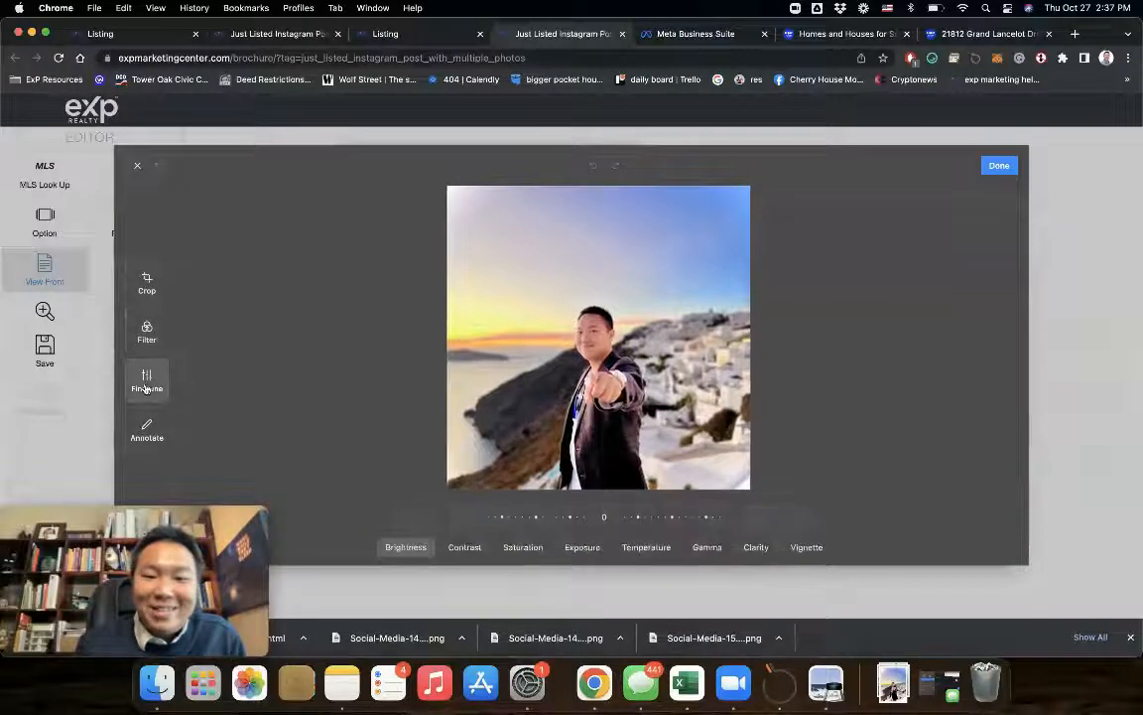
pyautogui.click(153, 340)
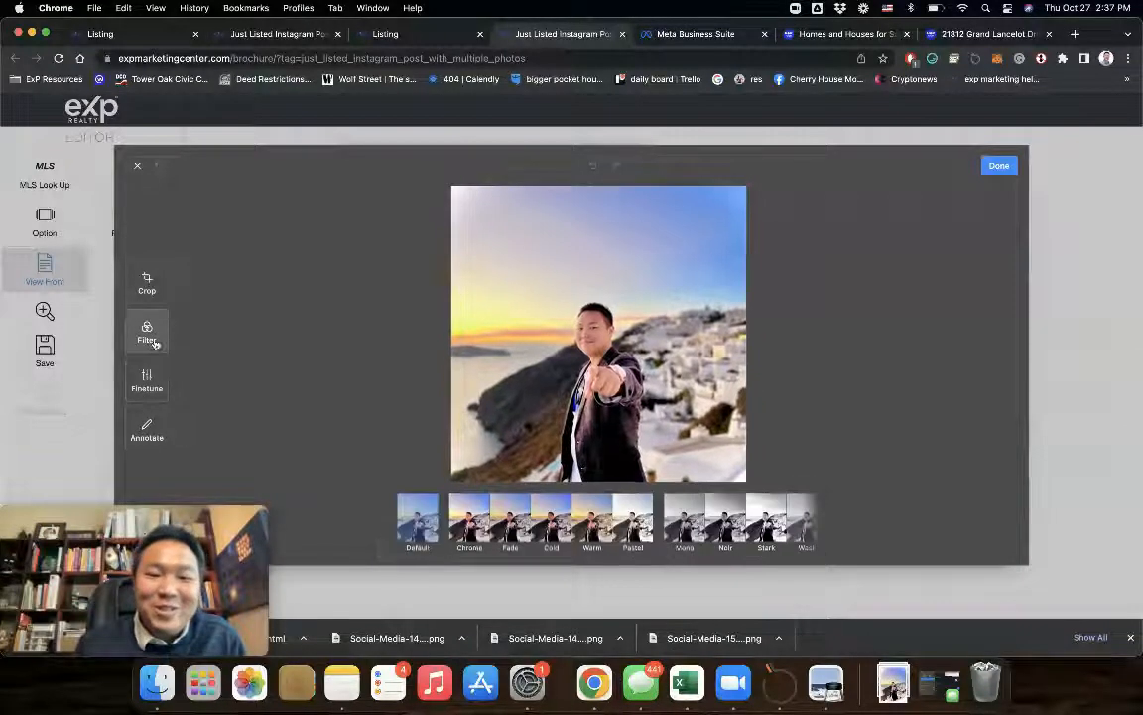
pyautogui.click(479, 525)
pyautogui.click(431, 526)
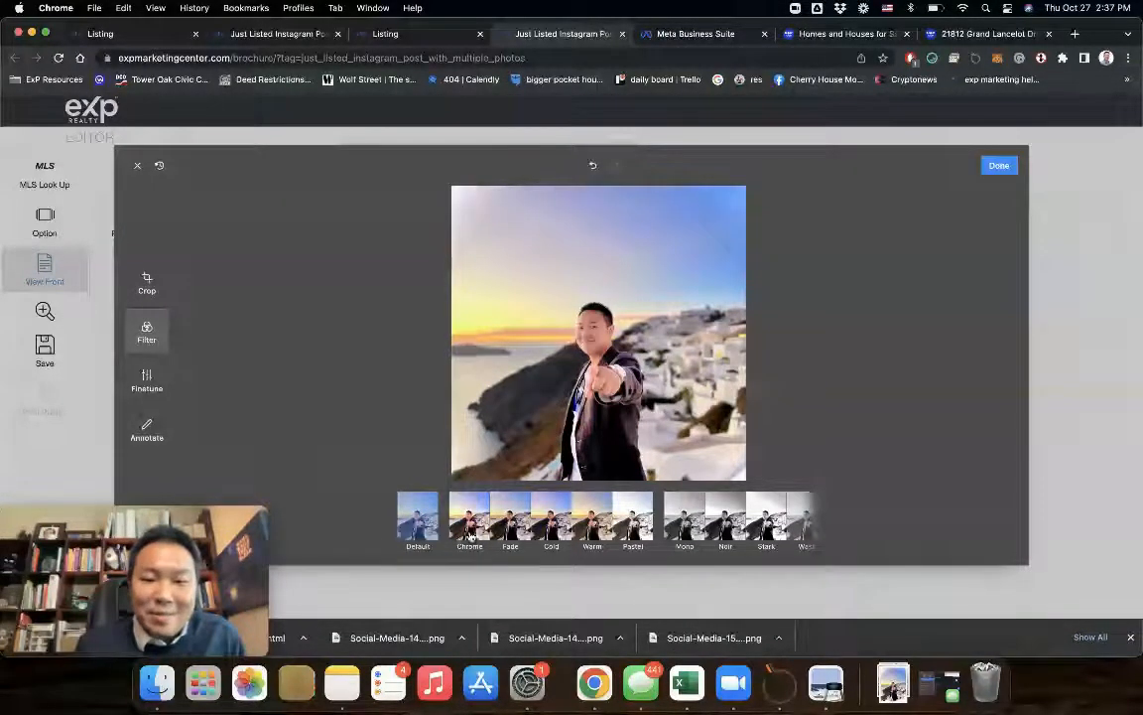
pyautogui.click(471, 531)
pyautogui.click(508, 529)
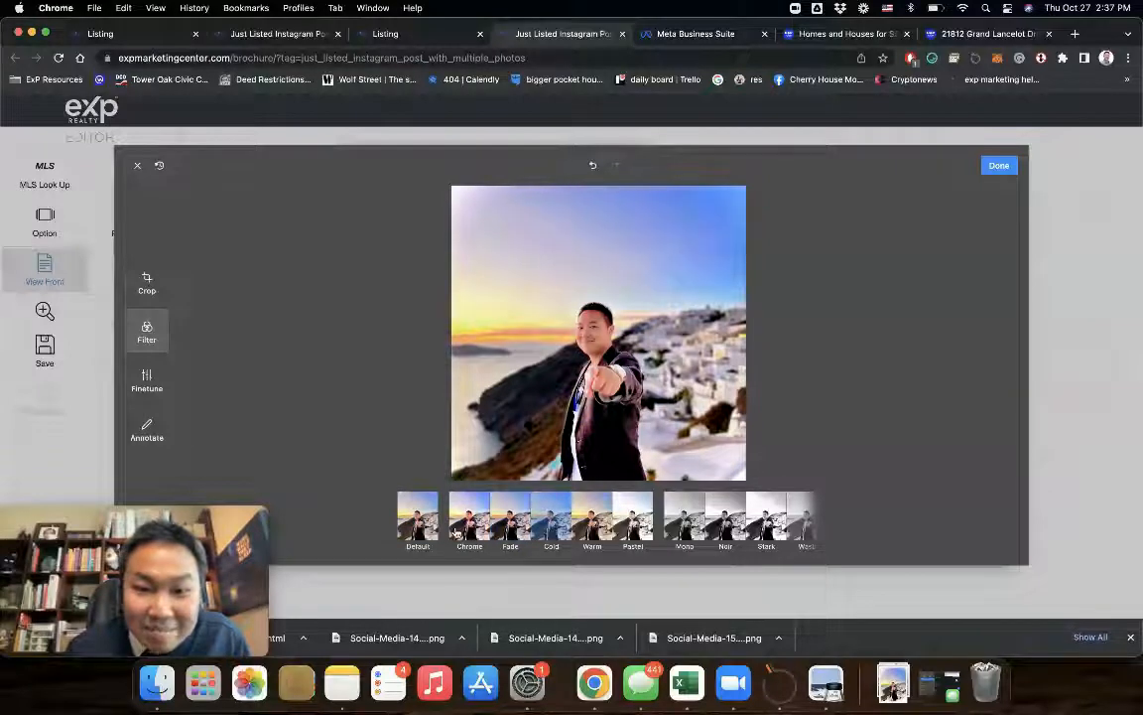
pyautogui.click(424, 534)
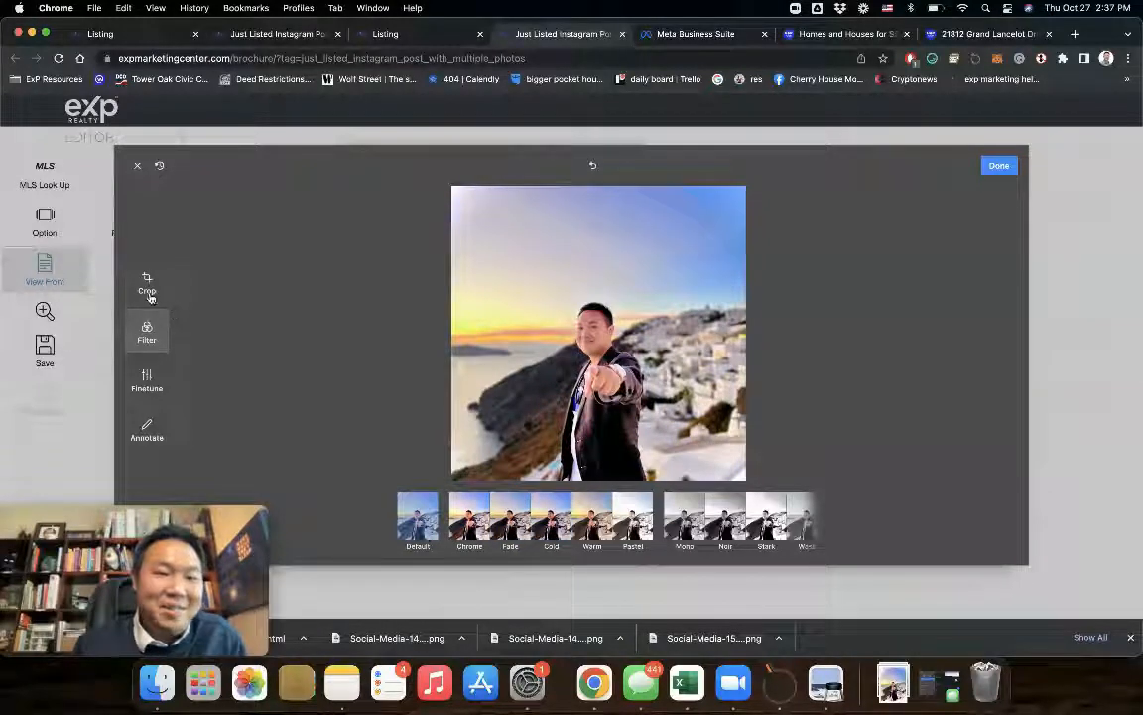
# Step: Crop the profile photo tightly around the man's head and pointing hand, centre him in the frame, and apply it to the post
pyautogui.click(147, 283)
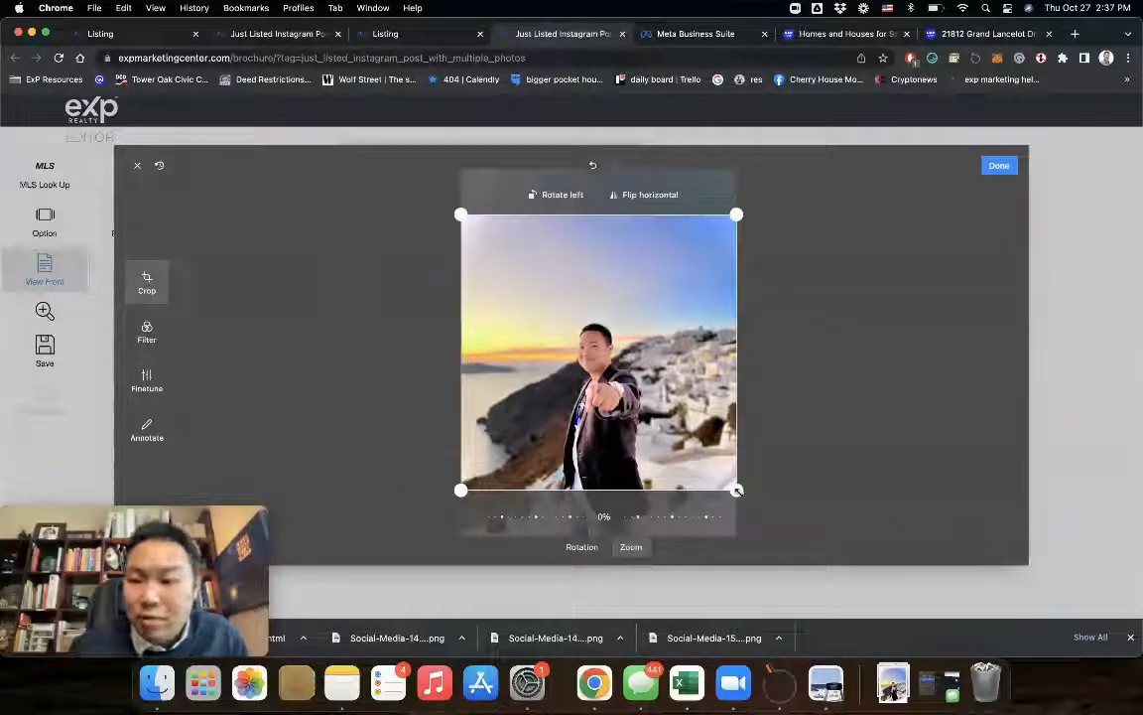
pyautogui.moveTo(736, 490); pyautogui.dragTo(577, 270)
pyautogui.moveTo(616, 362); pyautogui.dragTo(584, 338)
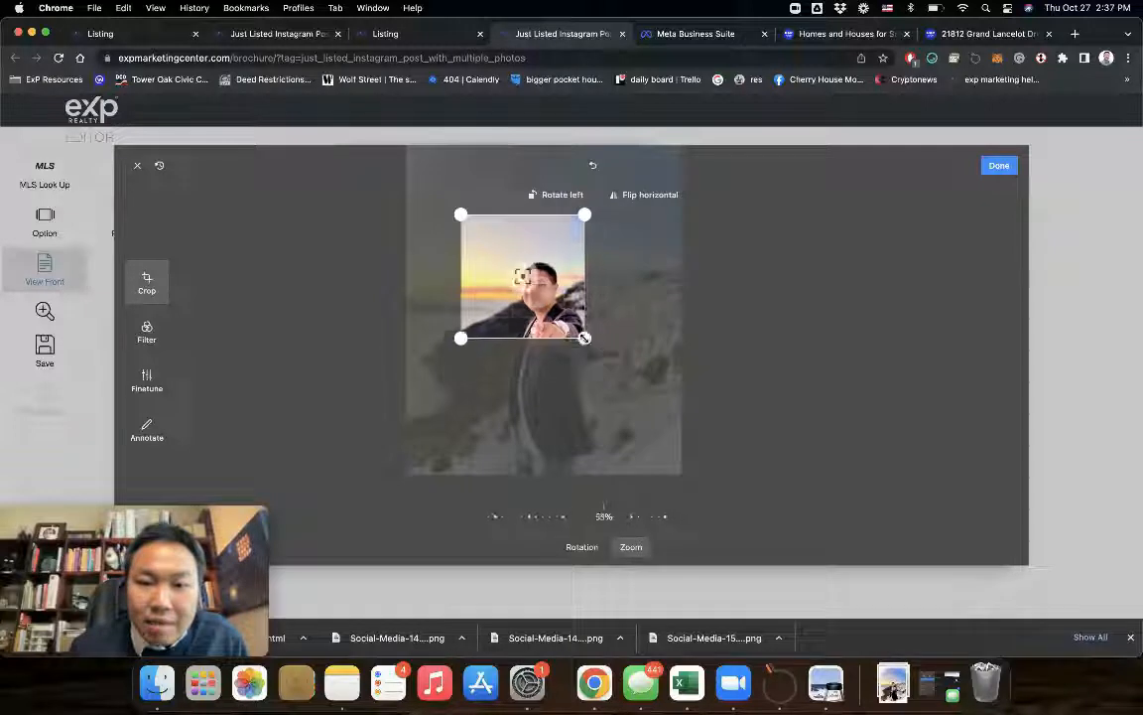
pyautogui.moveTo(543, 295); pyautogui.dragTo(537, 289)
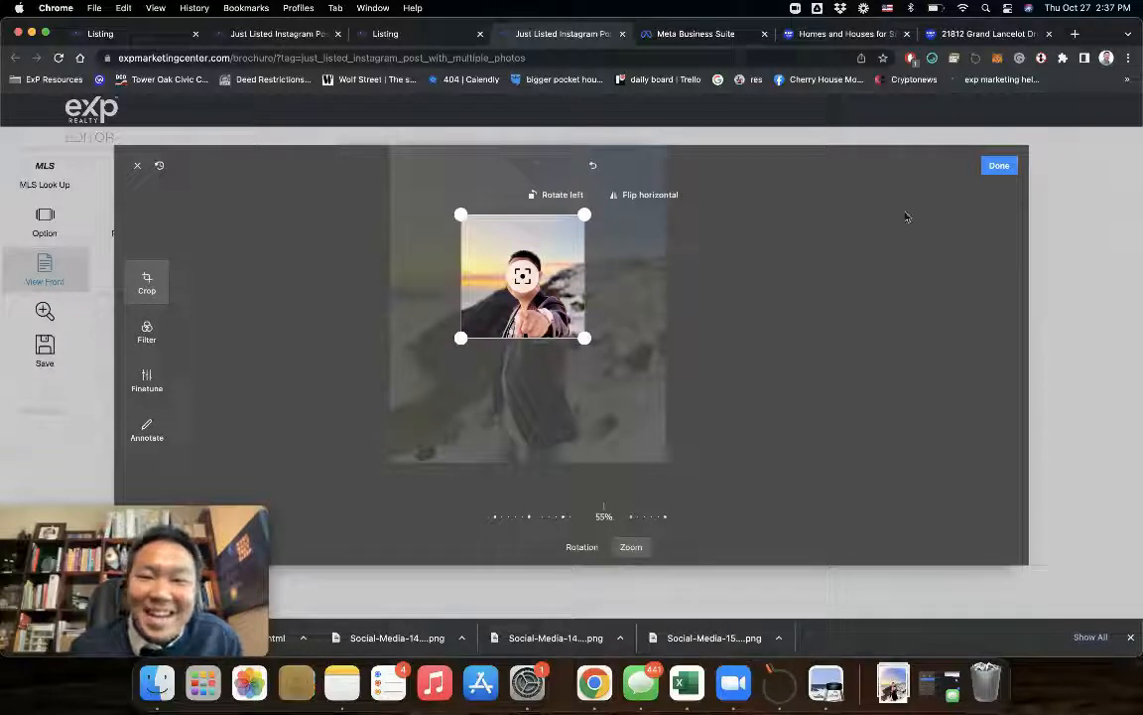
pyautogui.click(999, 174)
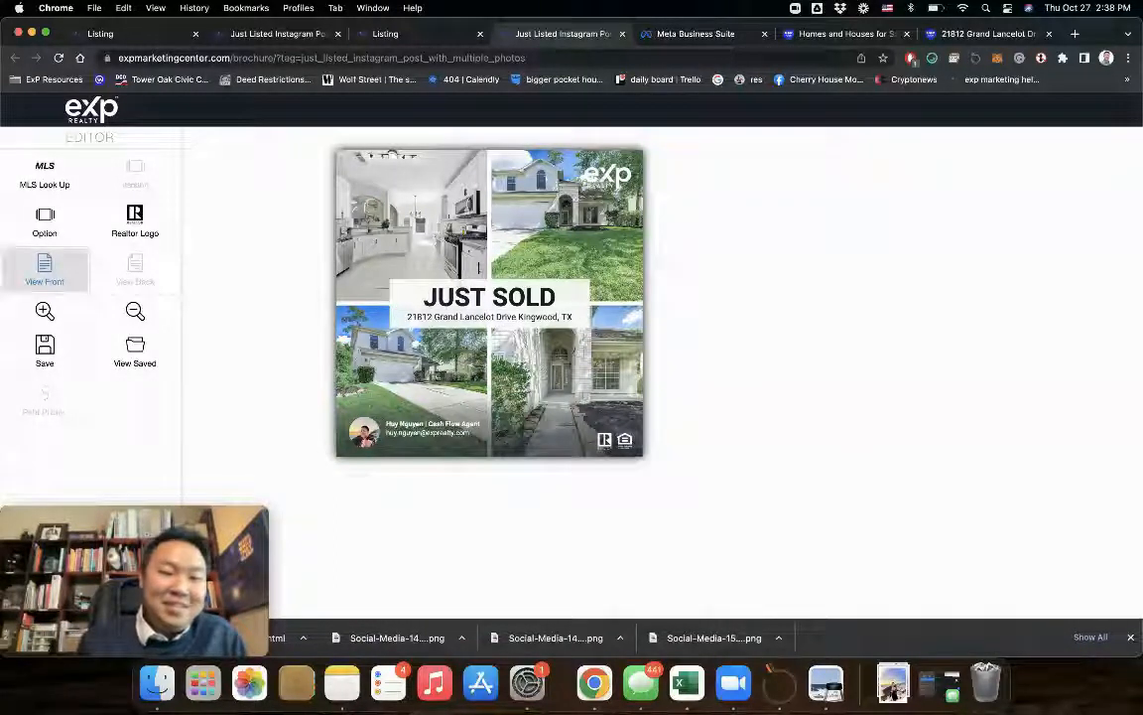
# Step: Start saving the finished post and name the saved file Grand Lancelot sold
pyautogui.scroll(-3, 585, 303)
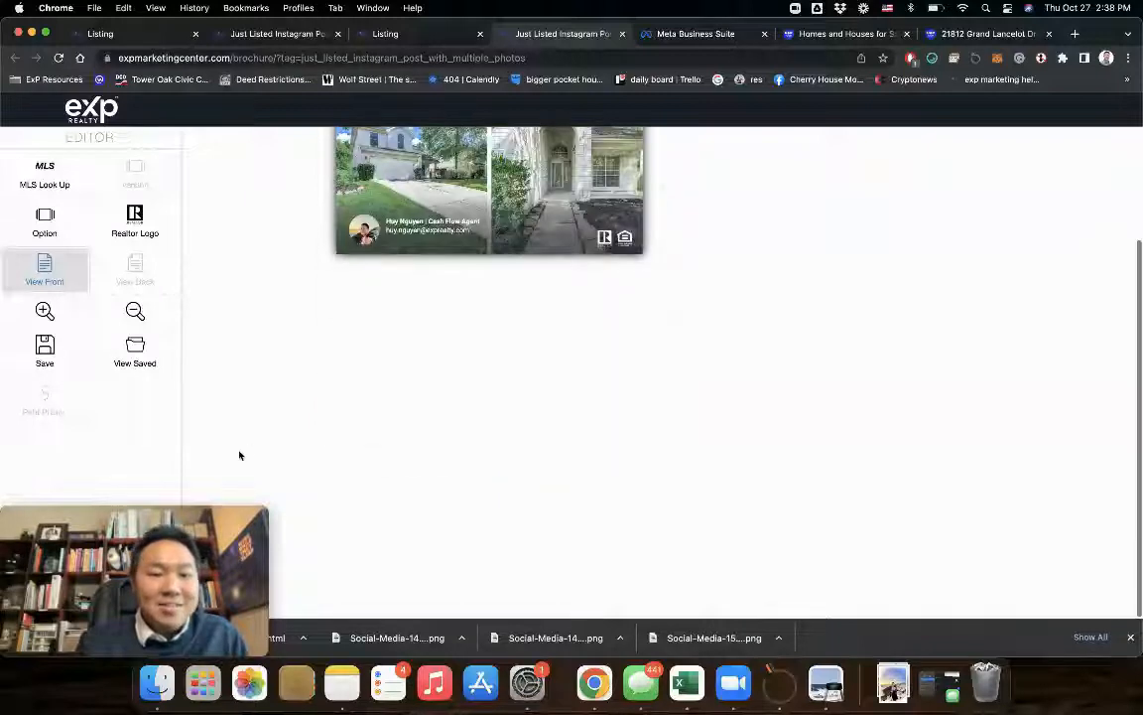
pyautogui.click(47, 33)
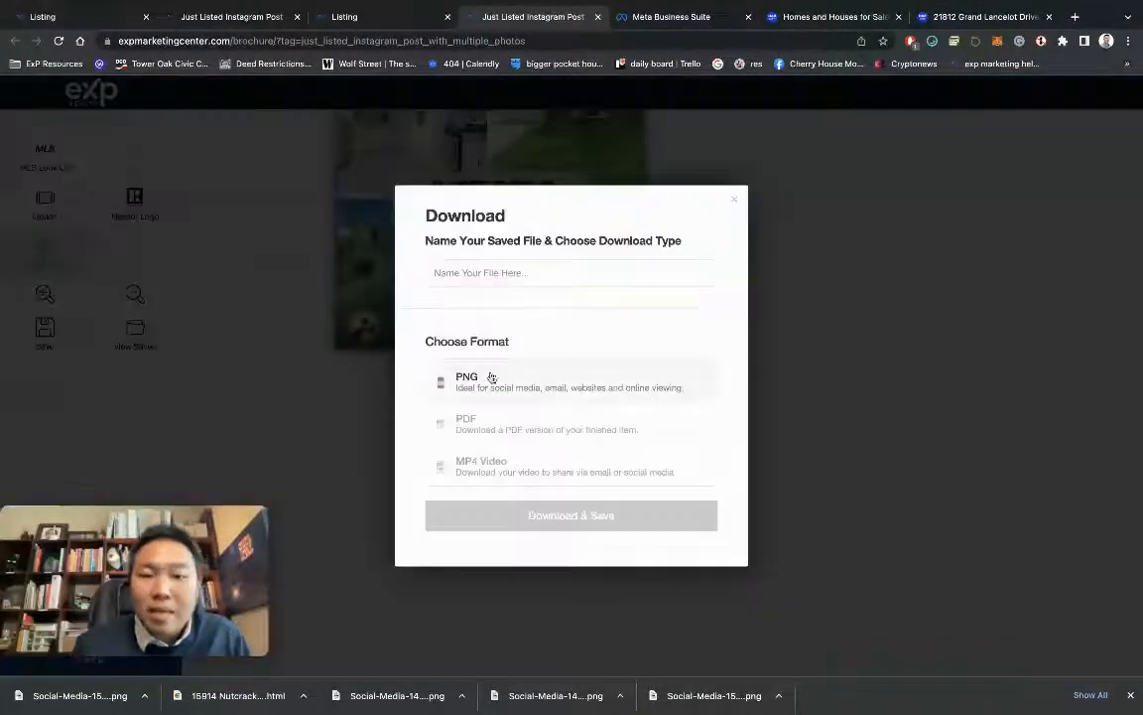
pyautogui.click(500, 274)
pyautogui.write('Gran')
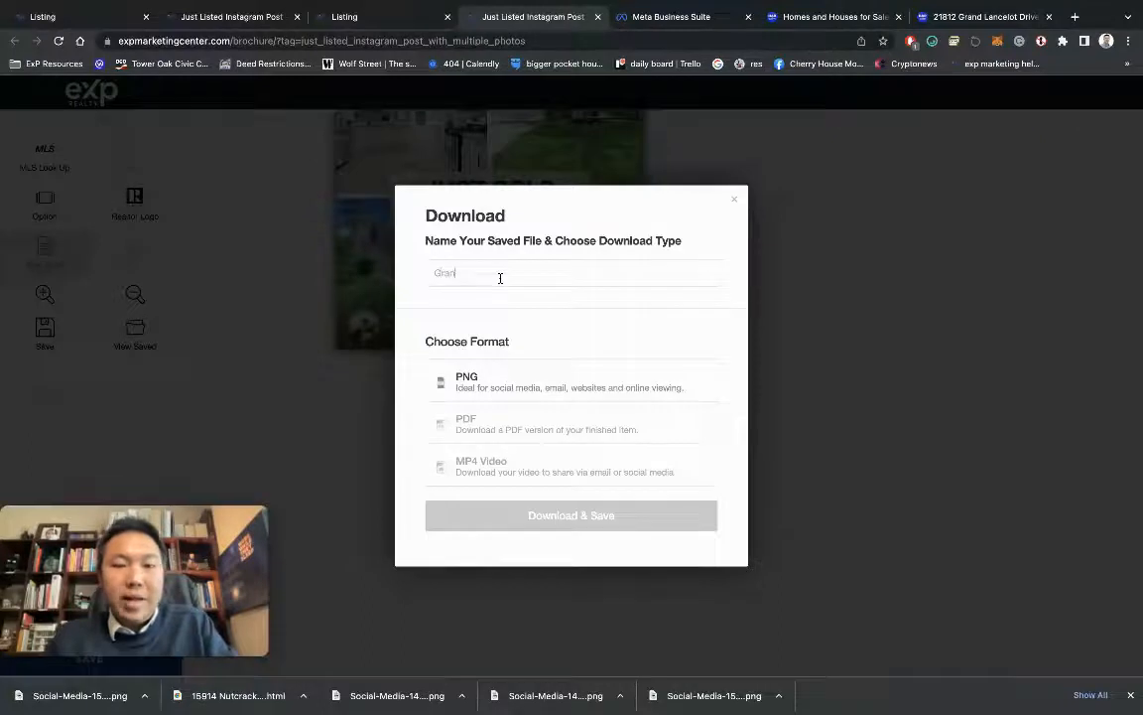
pyautogui.write('d Land')
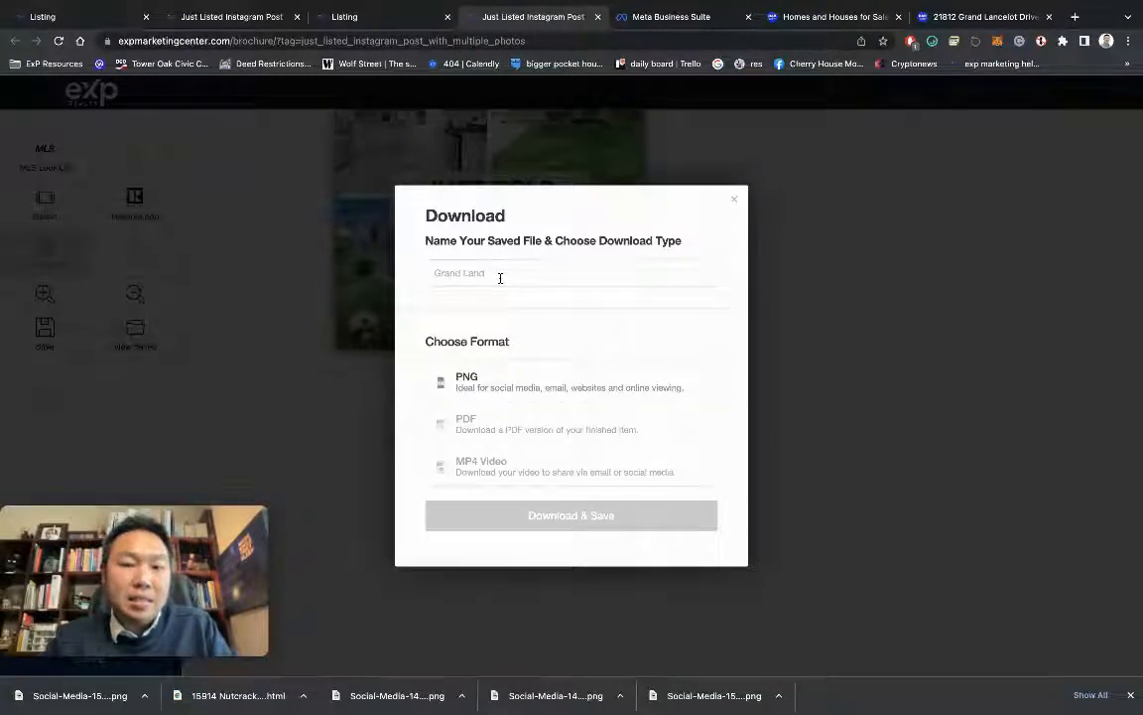
pyautogui.press('BackSpace')
pyautogui.press('BackSpace')
pyautogui.press('BackSpace')
pyautogui.press('BackSpace')
pyautogui.press('BackSpace')
pyautogui.write('lancelot sold')
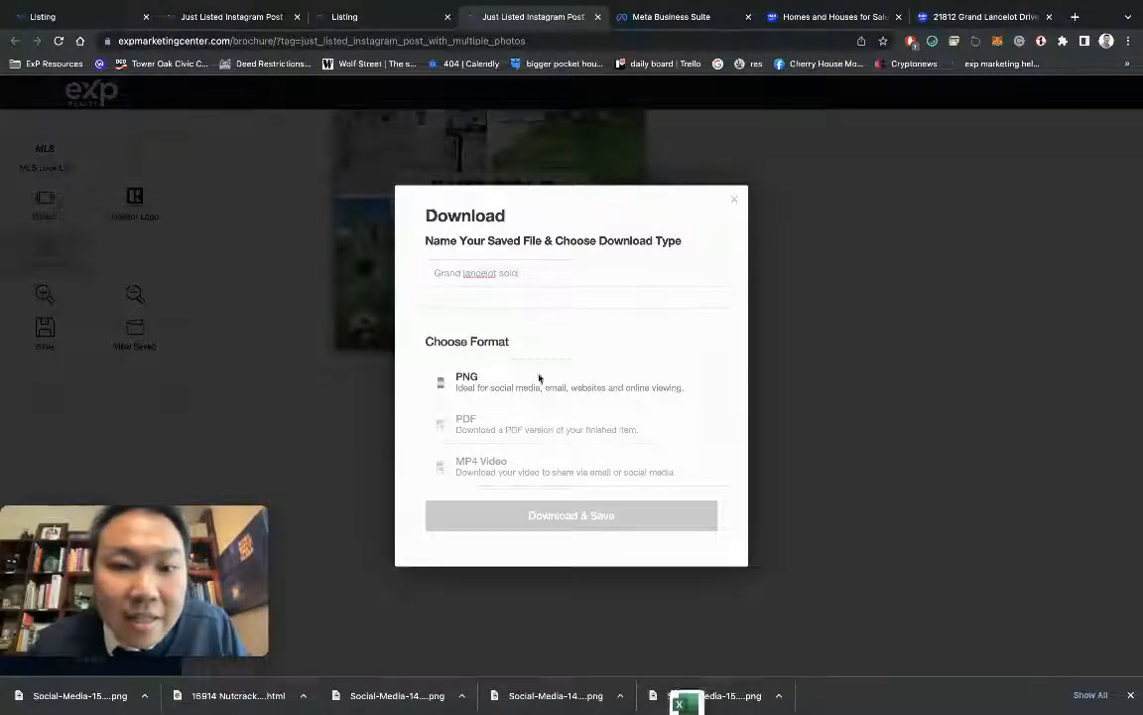
pyautogui.click(469, 276)
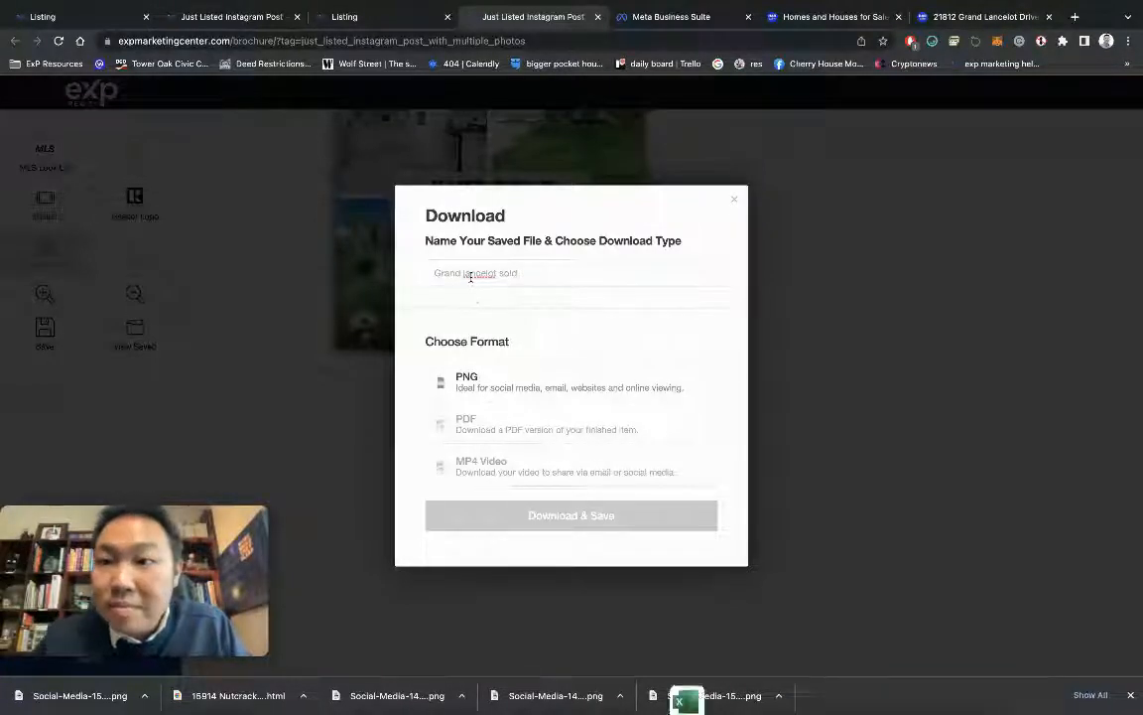
pyautogui.press('BackSpace')
pyautogui.write('L')
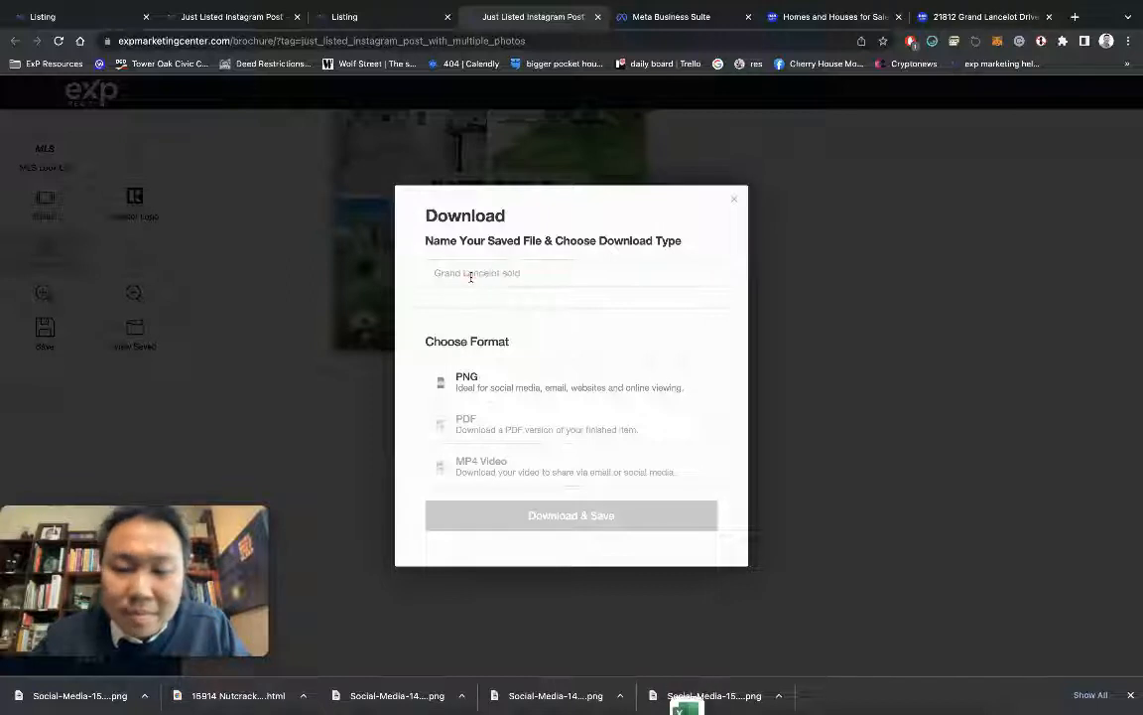
# Step: Download the post in PNG format and save it to the Downloads folder as Social-Media-1537563
pyautogui.click(561, 385)
pyautogui.click(562, 515)
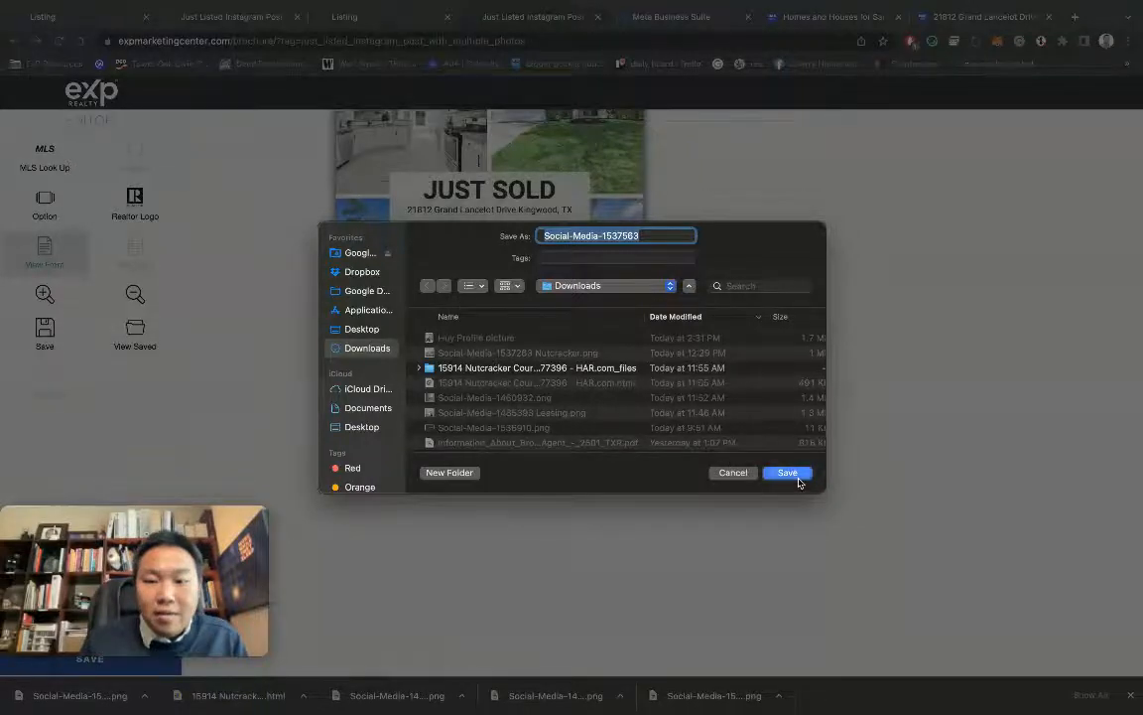
pyautogui.click(798, 475)
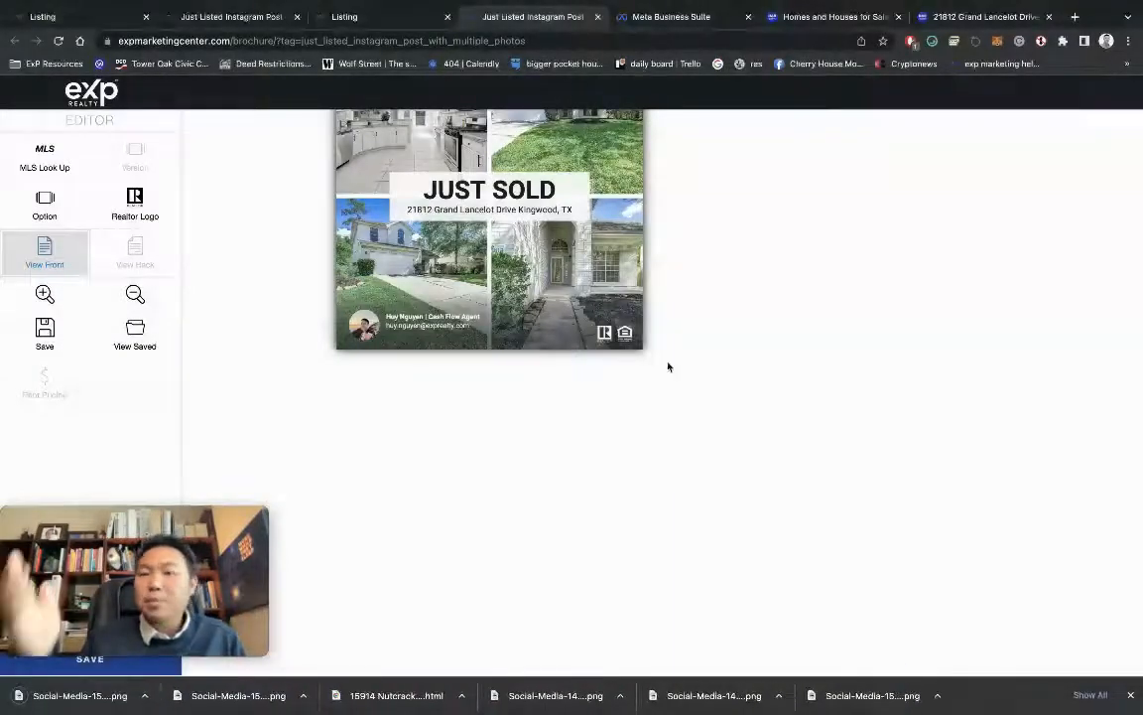
# Step: Switch to the Create post page in Meta Business Suite and end the Facebook text with a period
pyautogui.click(700, 25)
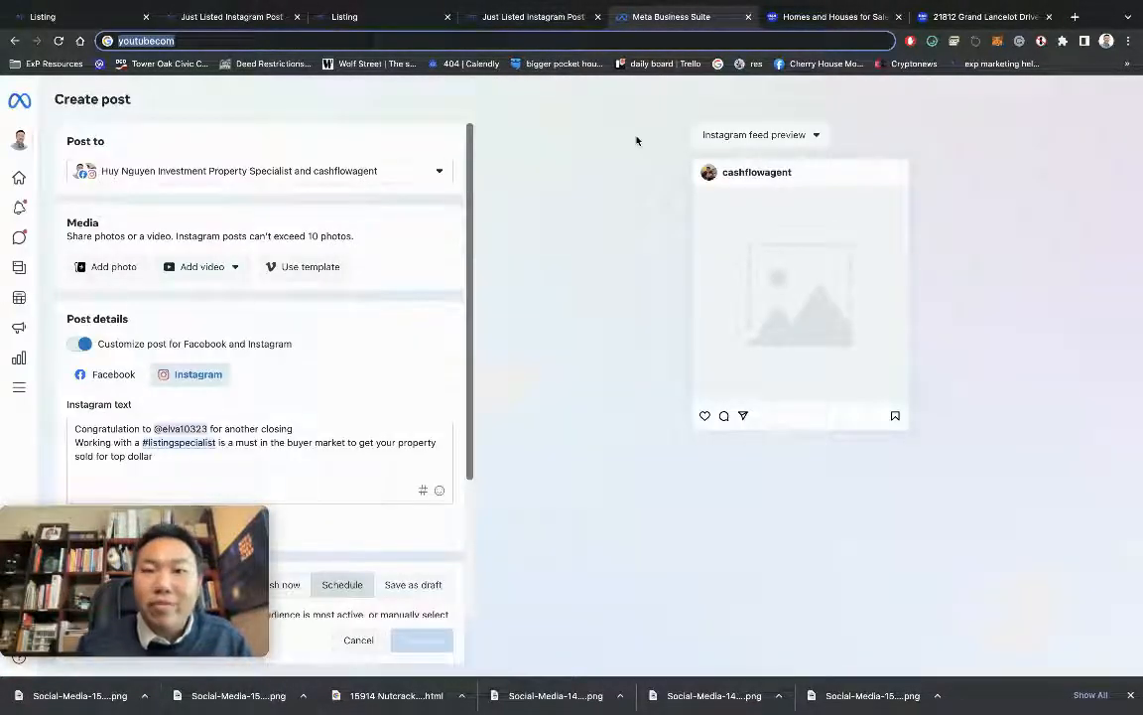
pyautogui.click(114, 376)
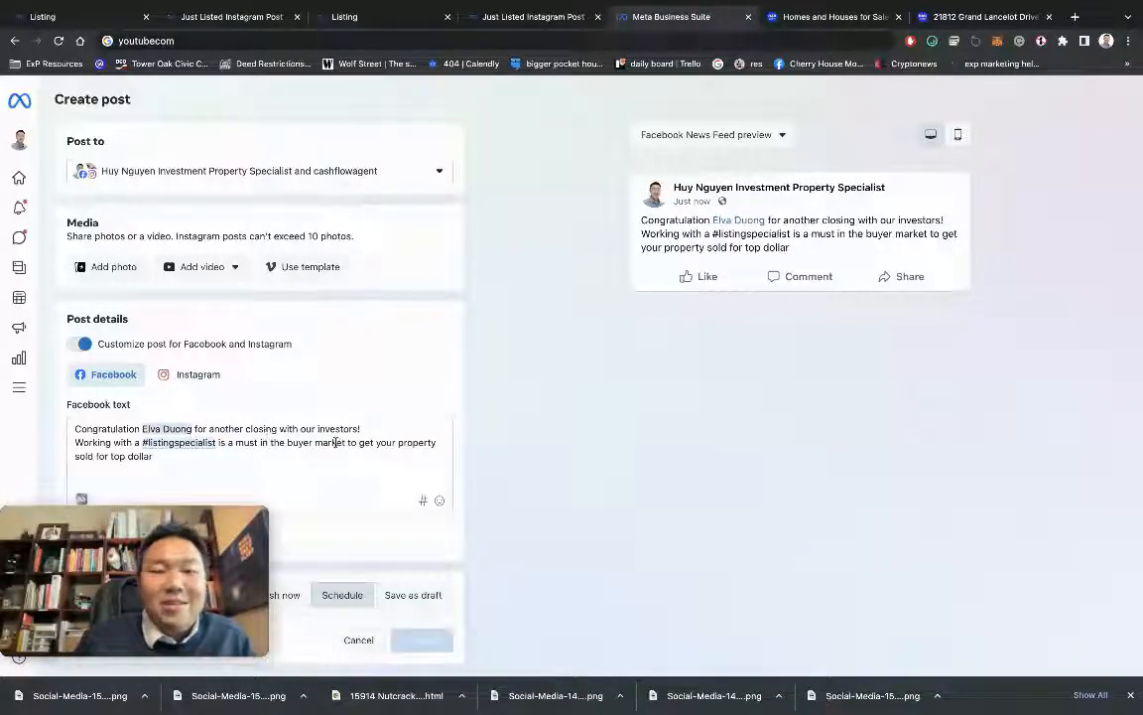
pyautogui.write('.')
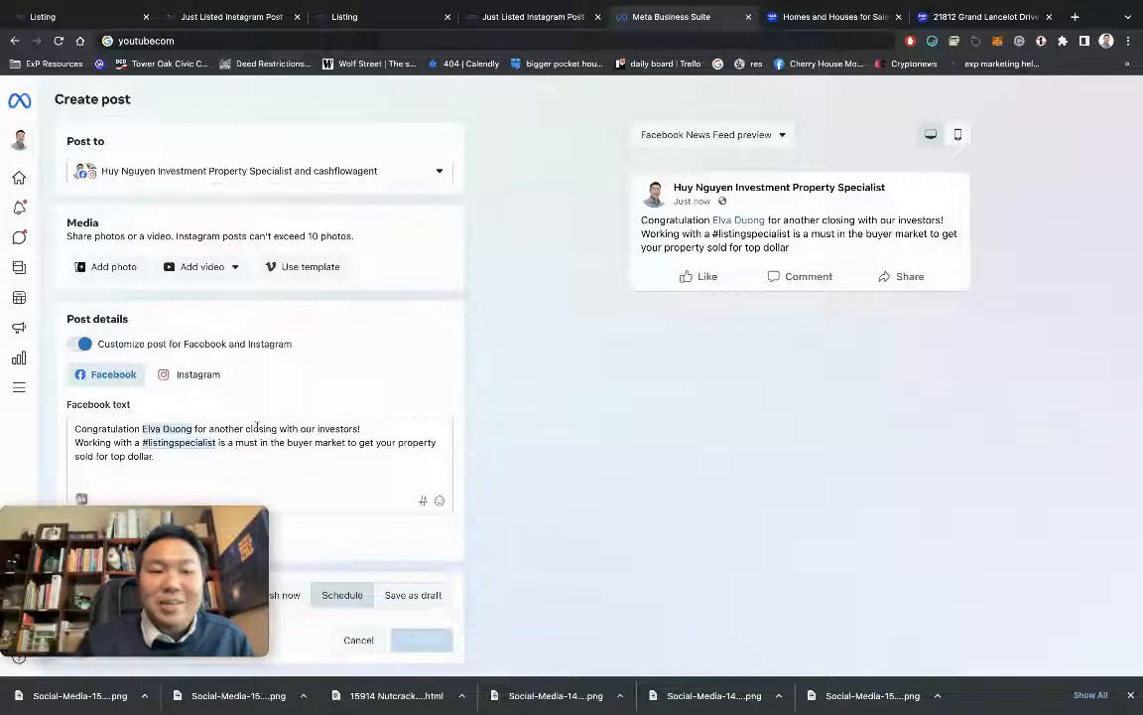
# Step: Add Social-Media-1537563.png from Downloads to the Instagram and Facebook post, and check its Facebook News Feed preview
pyautogui.click(212, 384)
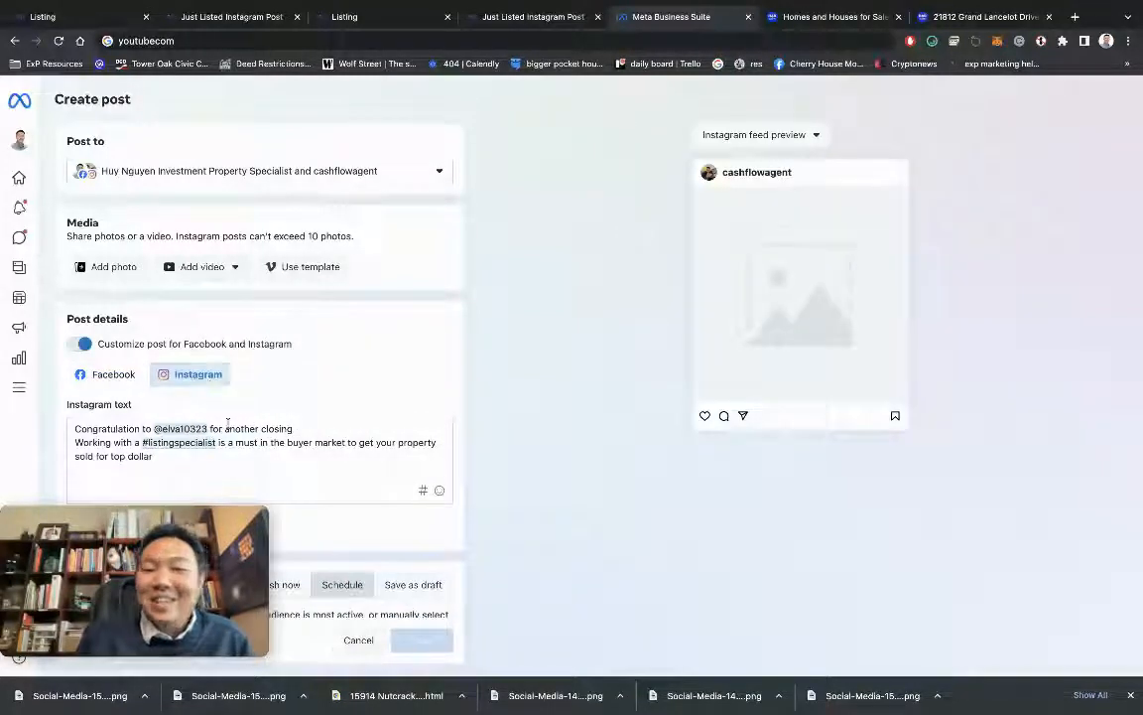
pyautogui.click(113, 266)
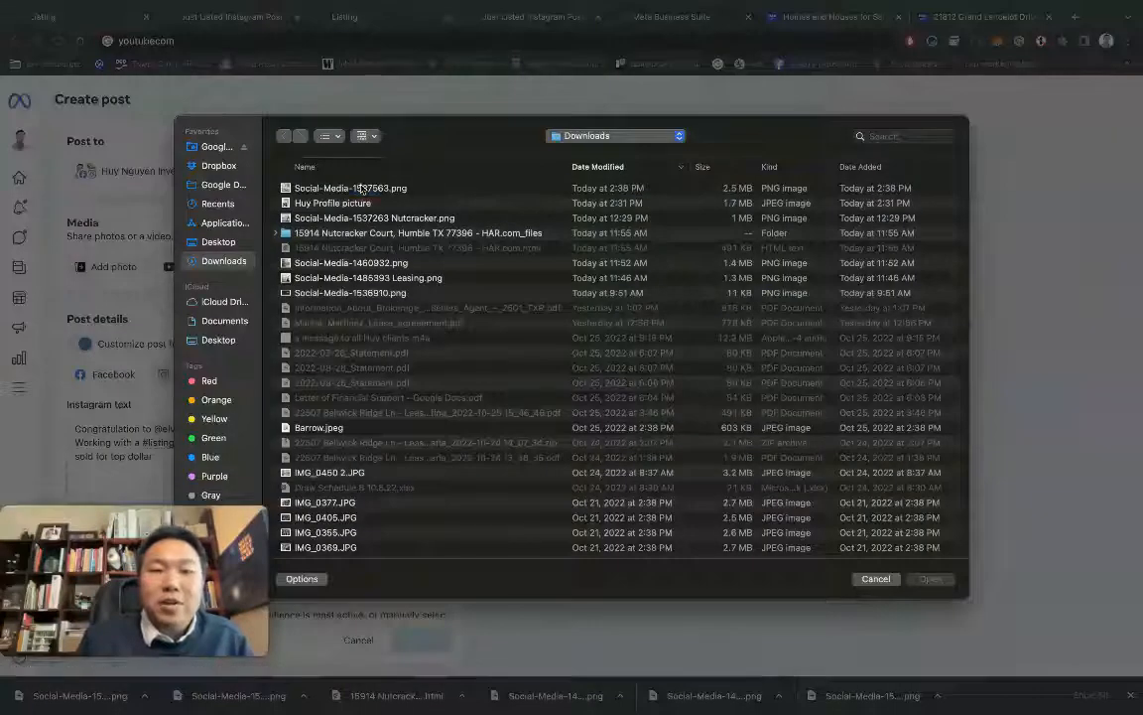
pyautogui.click(360, 189)
pyautogui.press('space')
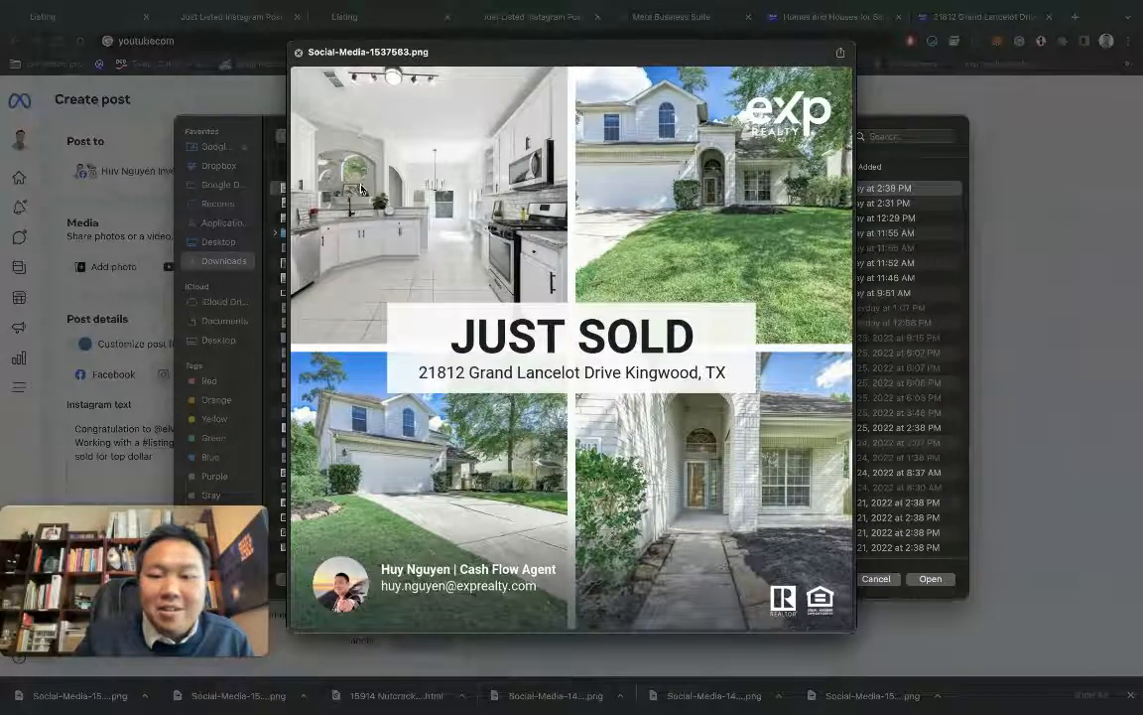
pyautogui.press('space')
pyautogui.doubleClick(360, 189)
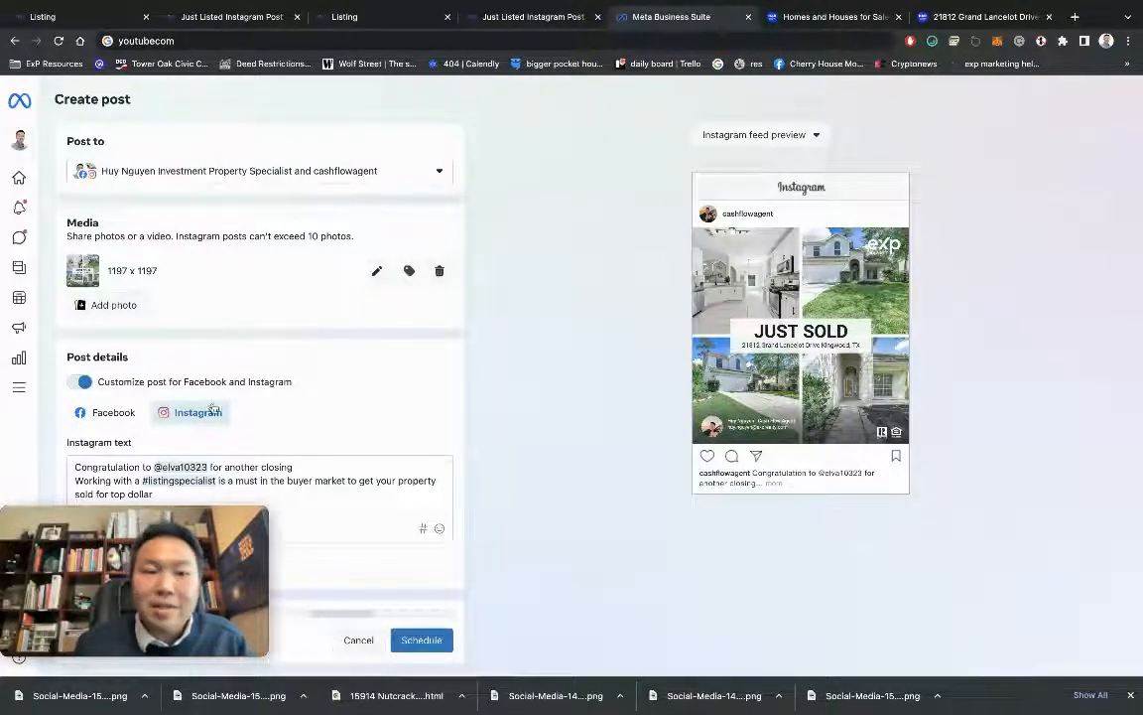
pyautogui.click(109, 412)
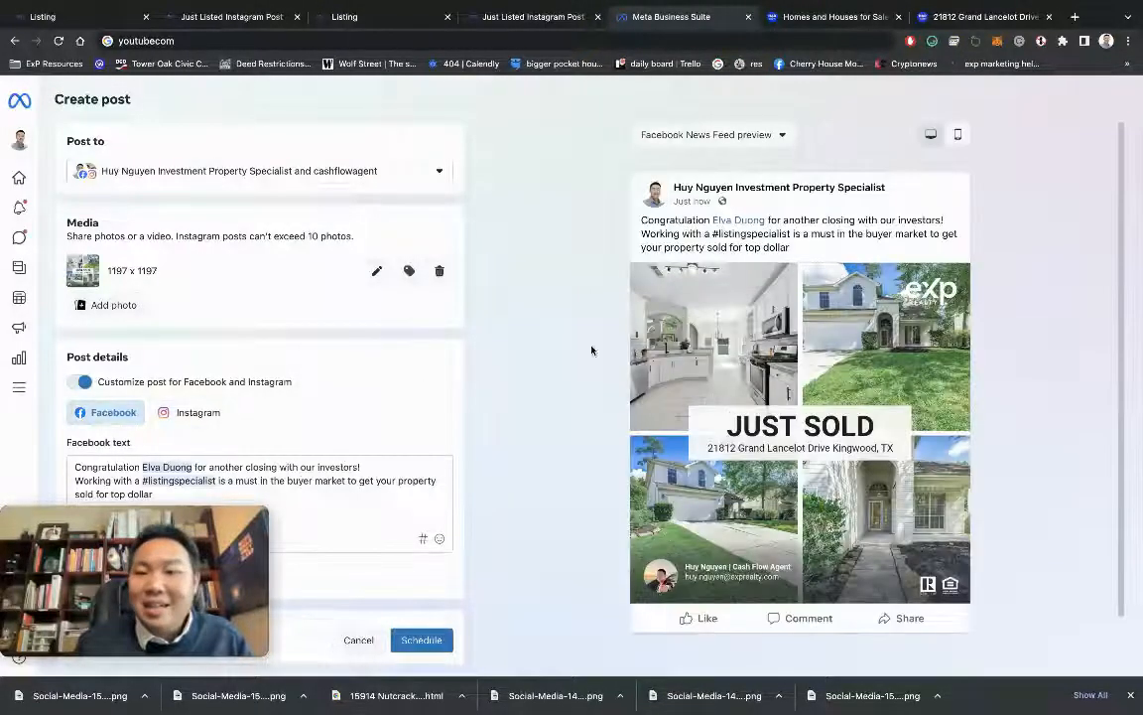
pyautogui.scroll(-1, 527, 466)
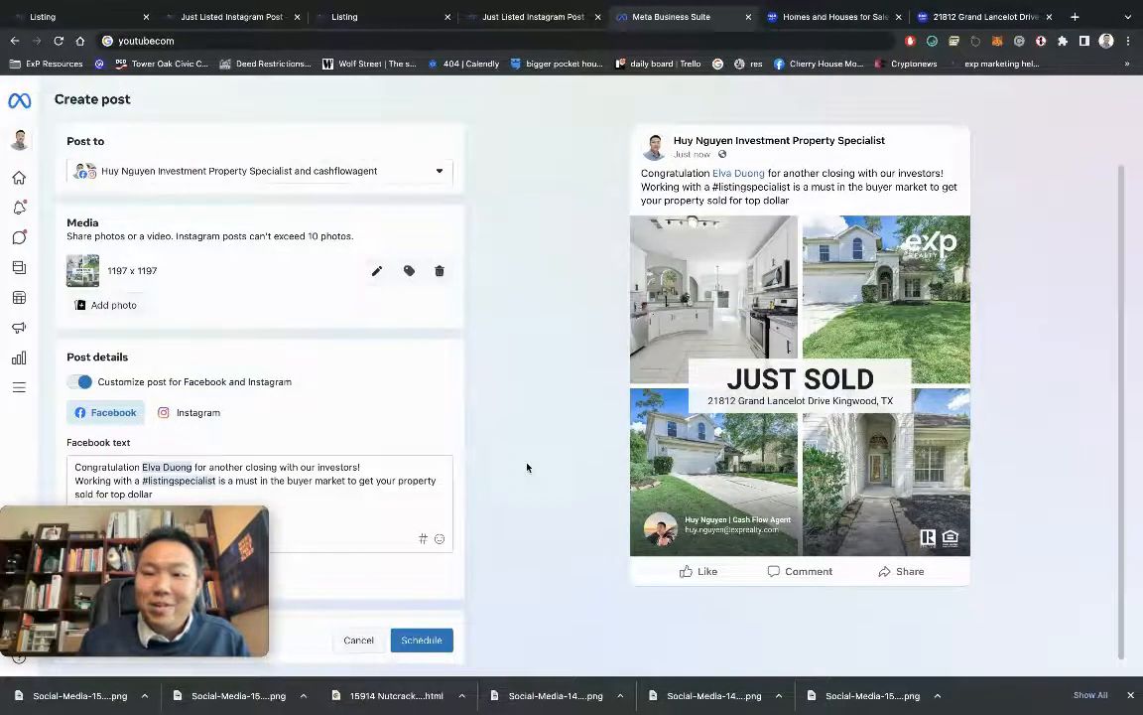
# Step: Schedule the Just Sold post for Facebook and Instagram on Nov 1, 2022 at 10:00 AM
pyautogui.scroll(-3, 334, 518)
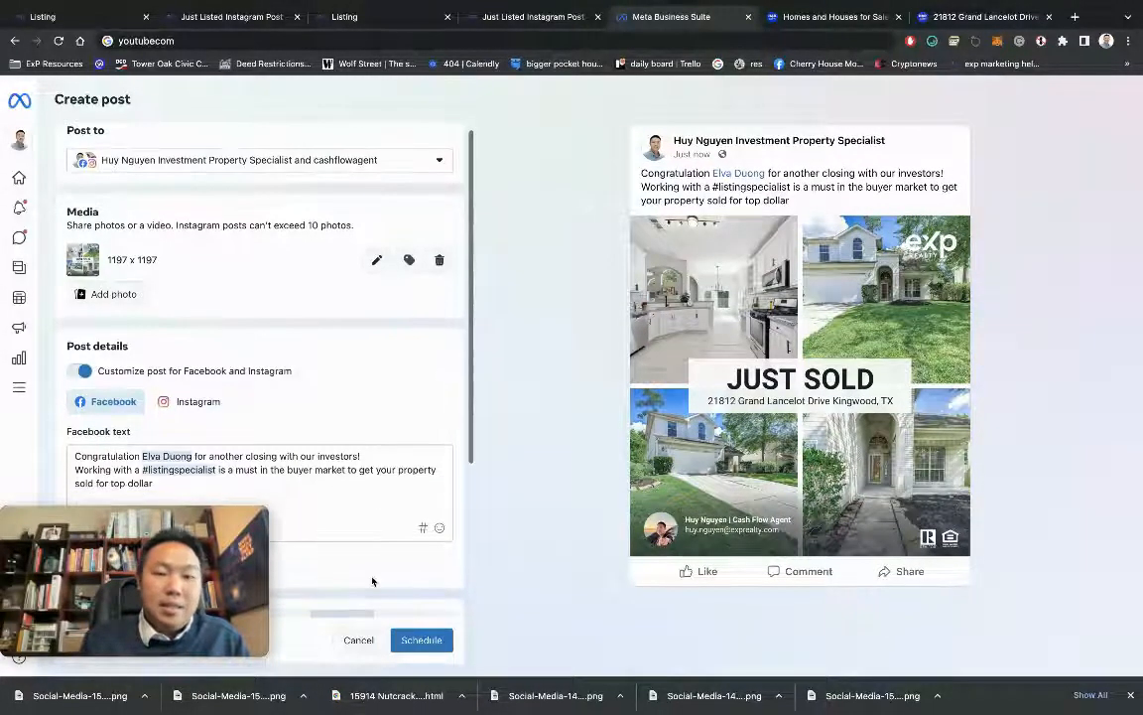
pyautogui.scroll(-3, 372, 575)
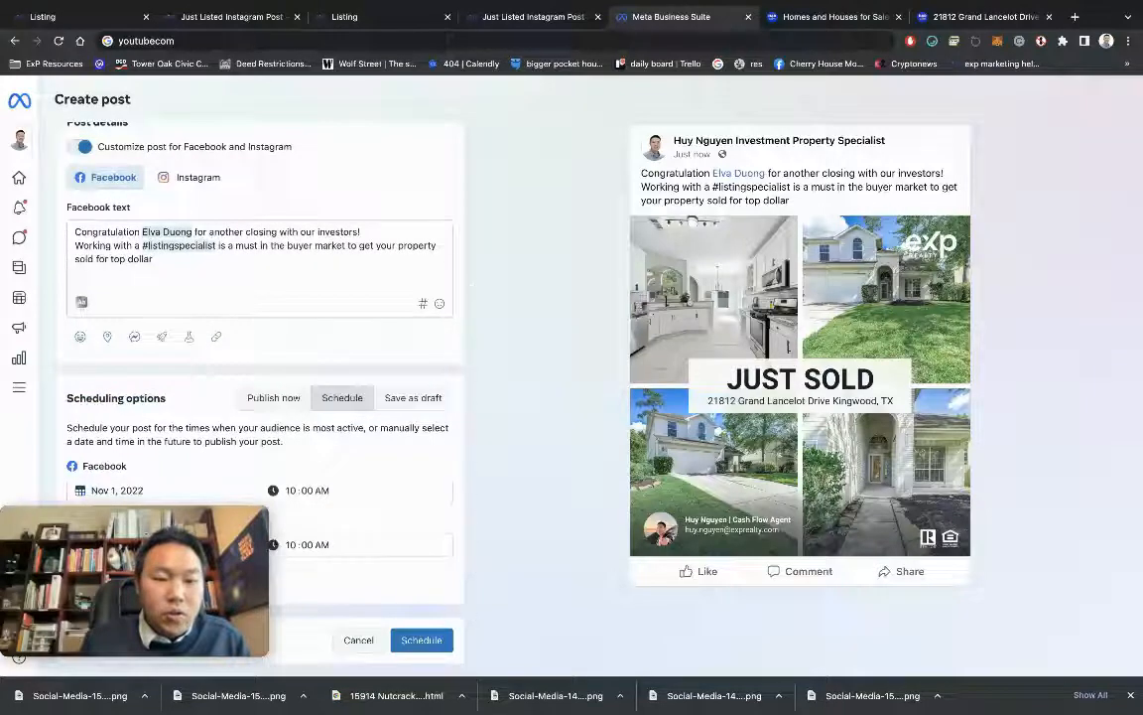
pyautogui.click(195, 496)
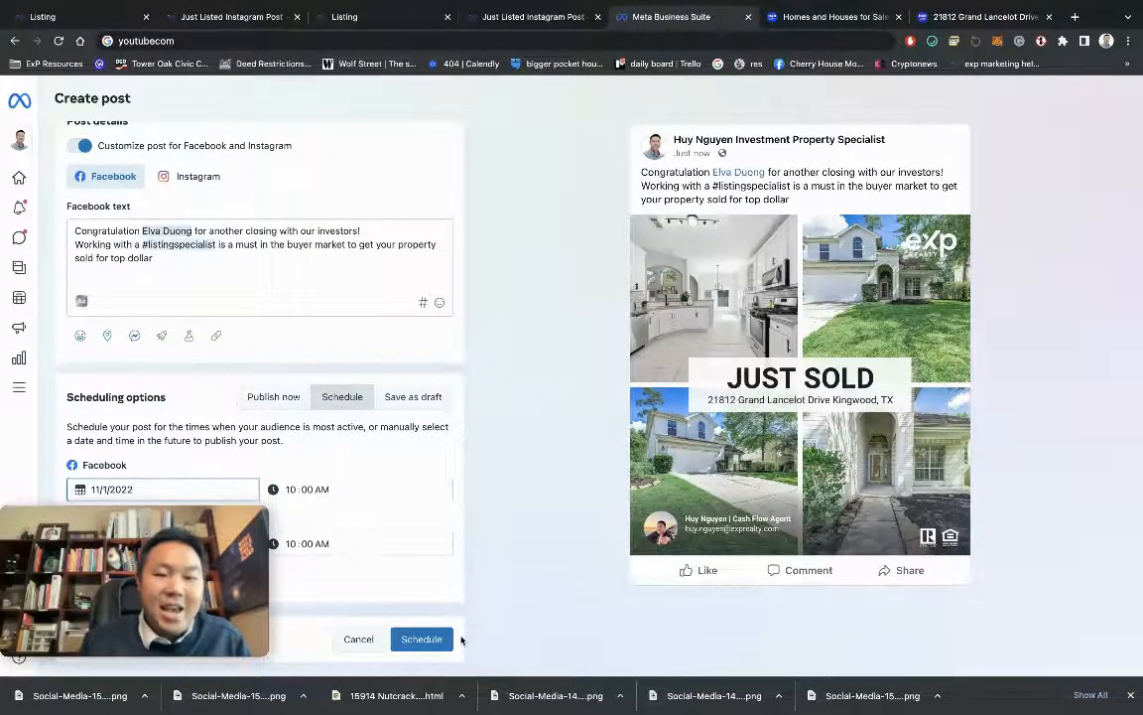
pyautogui.click(431, 643)
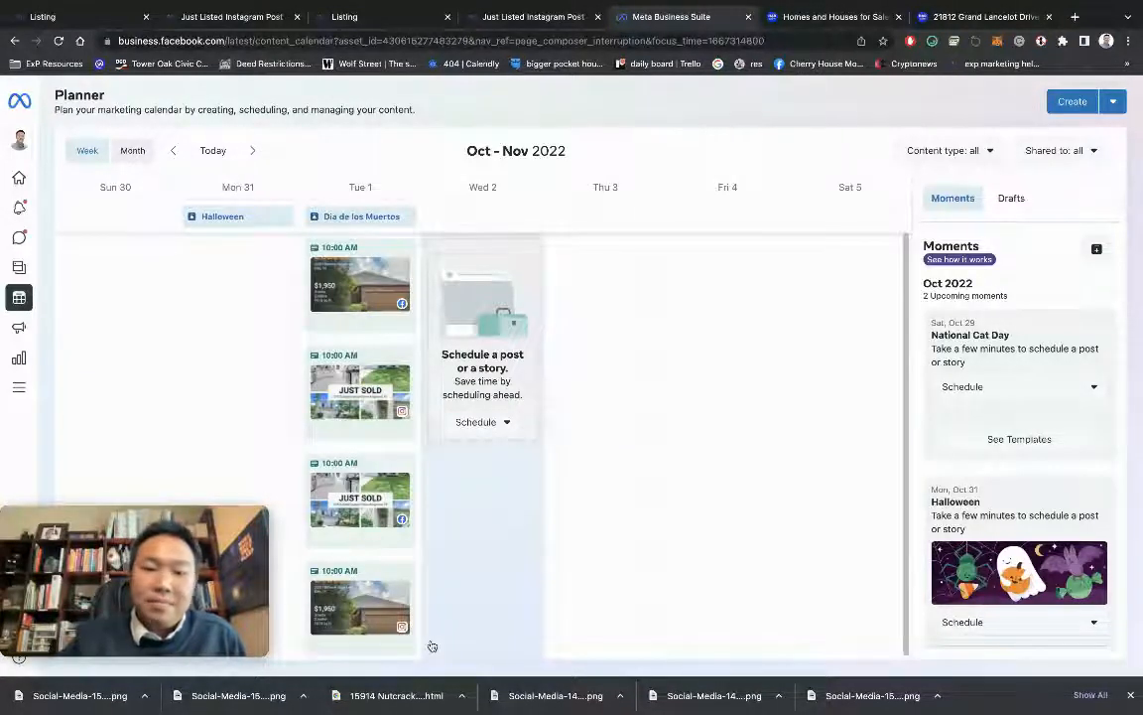
pyautogui.hotkey('ctrl', 'Up')
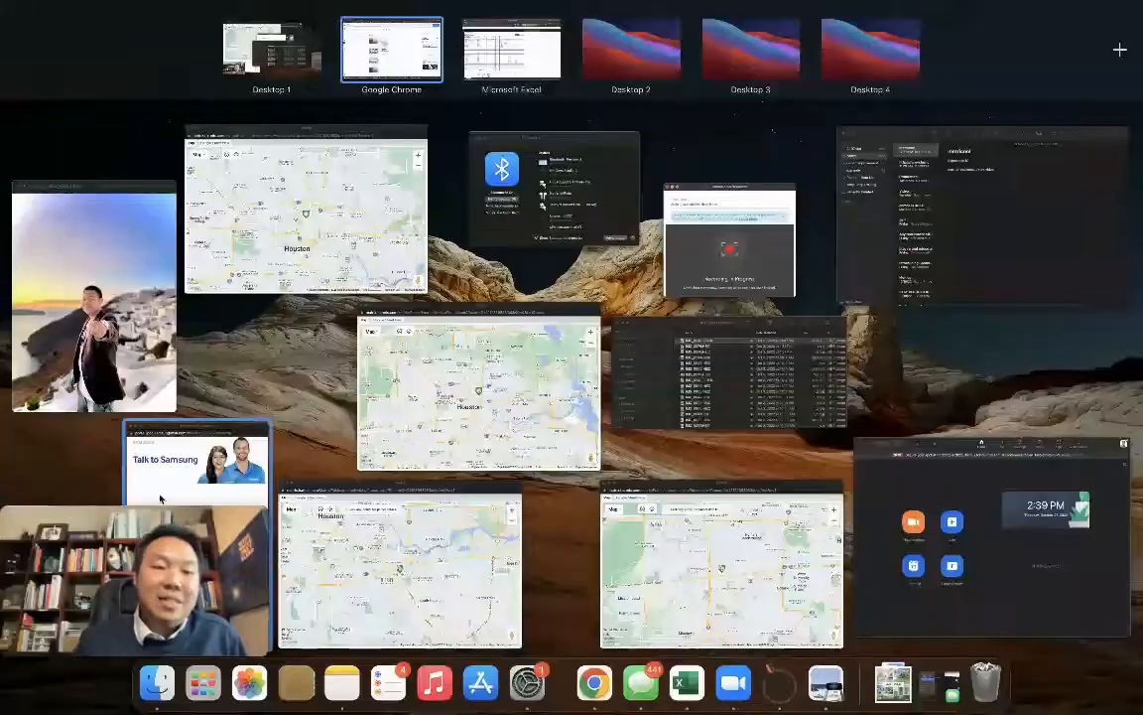
pyautogui.hotkey('ctrl', 'Up')
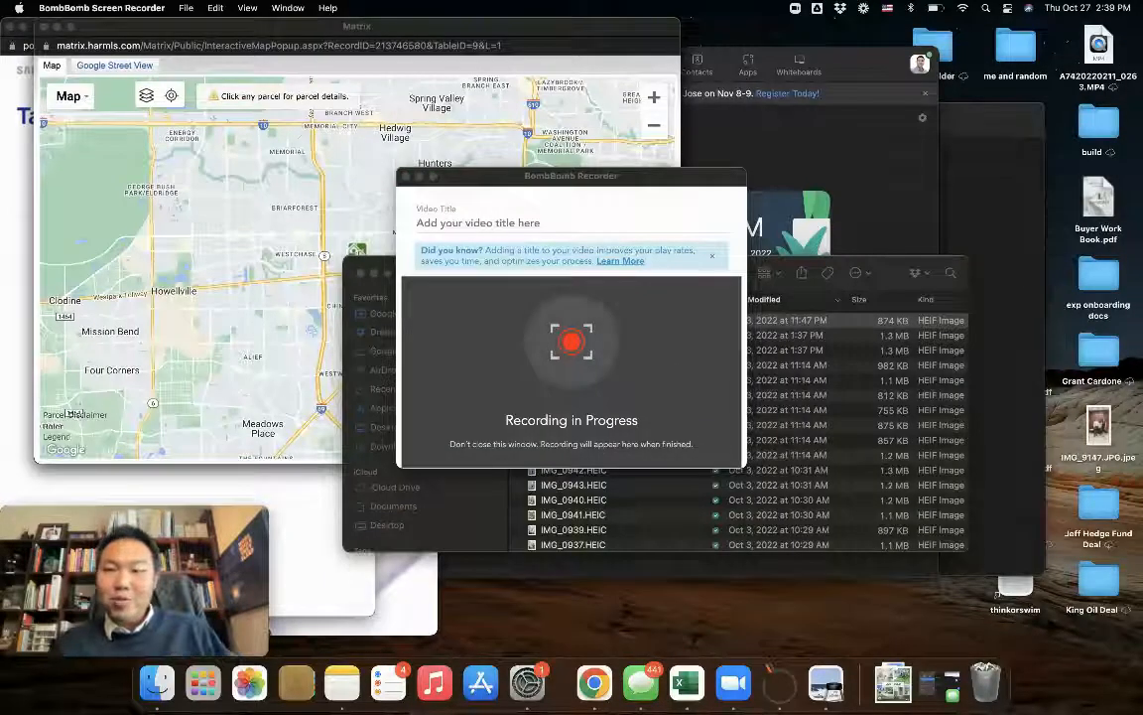
pyautogui.click(595, 683)
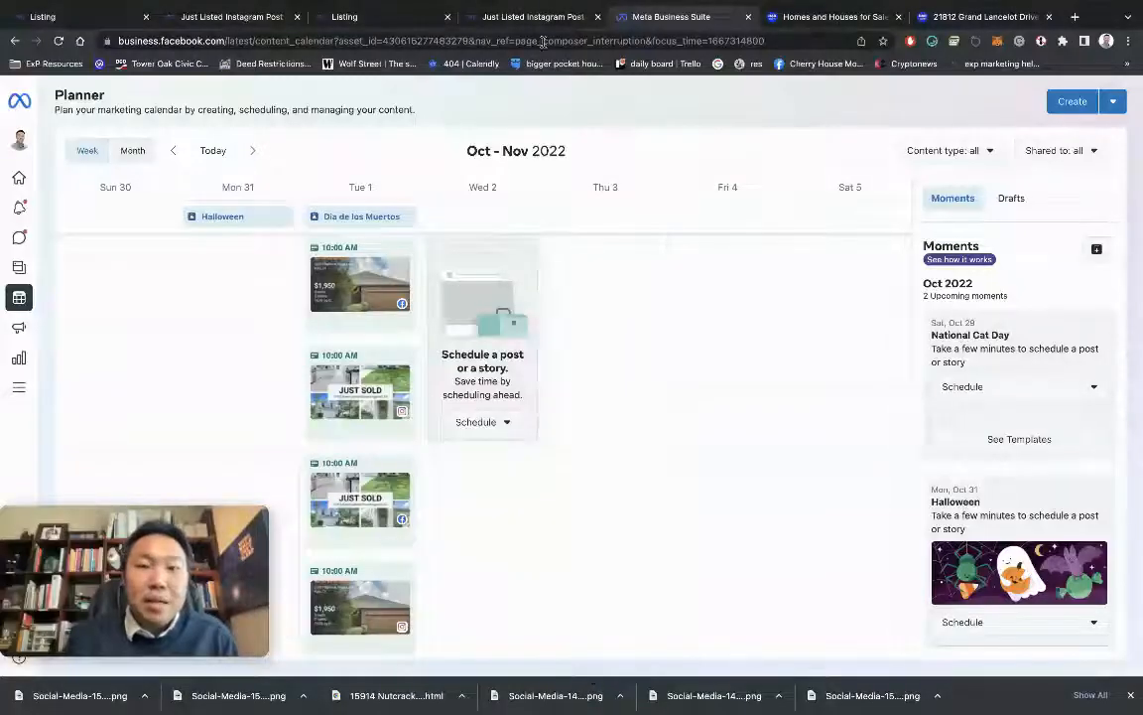
# Step: Switch to the eXp Marketing Center listing page, open a listing's marketing items through My AMPs, and review the flyer, postcard and social post templates
pyautogui.click(538, 18)
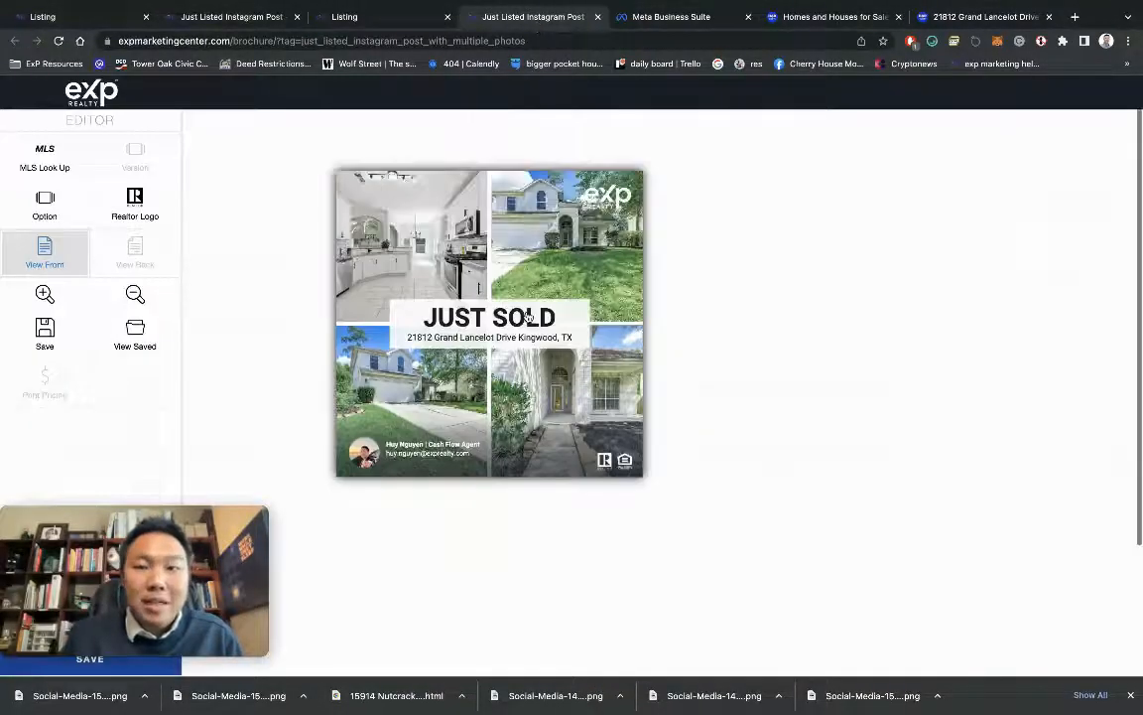
pyautogui.click(215, 18)
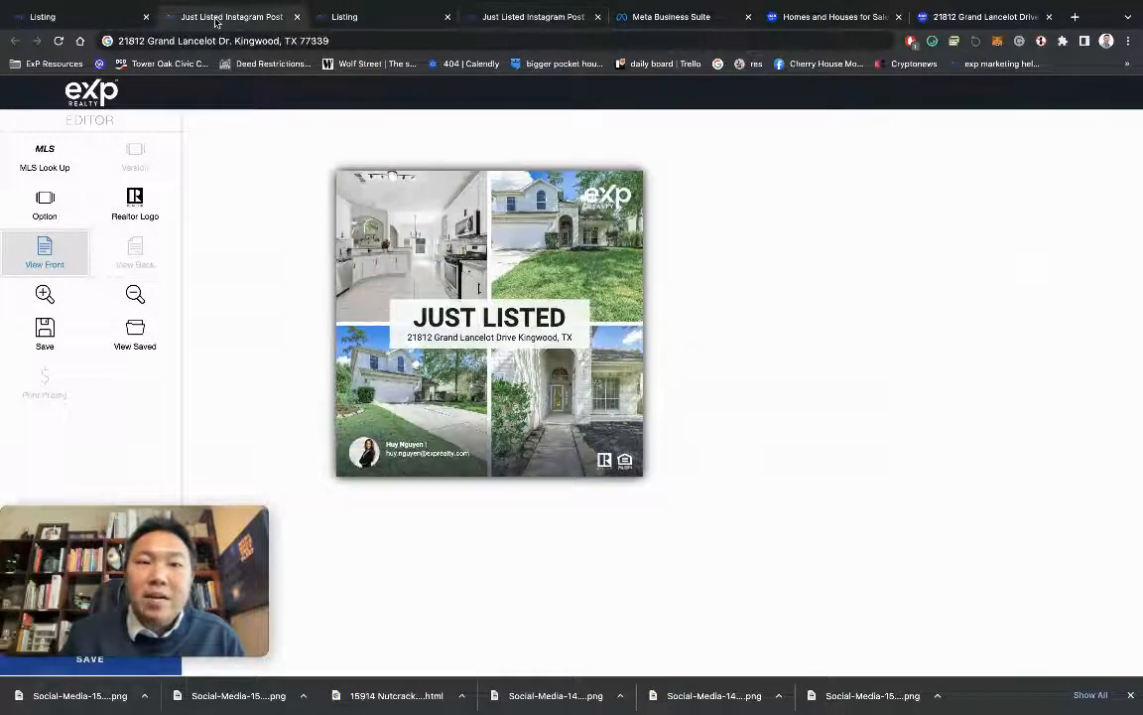
pyautogui.click(89, 18)
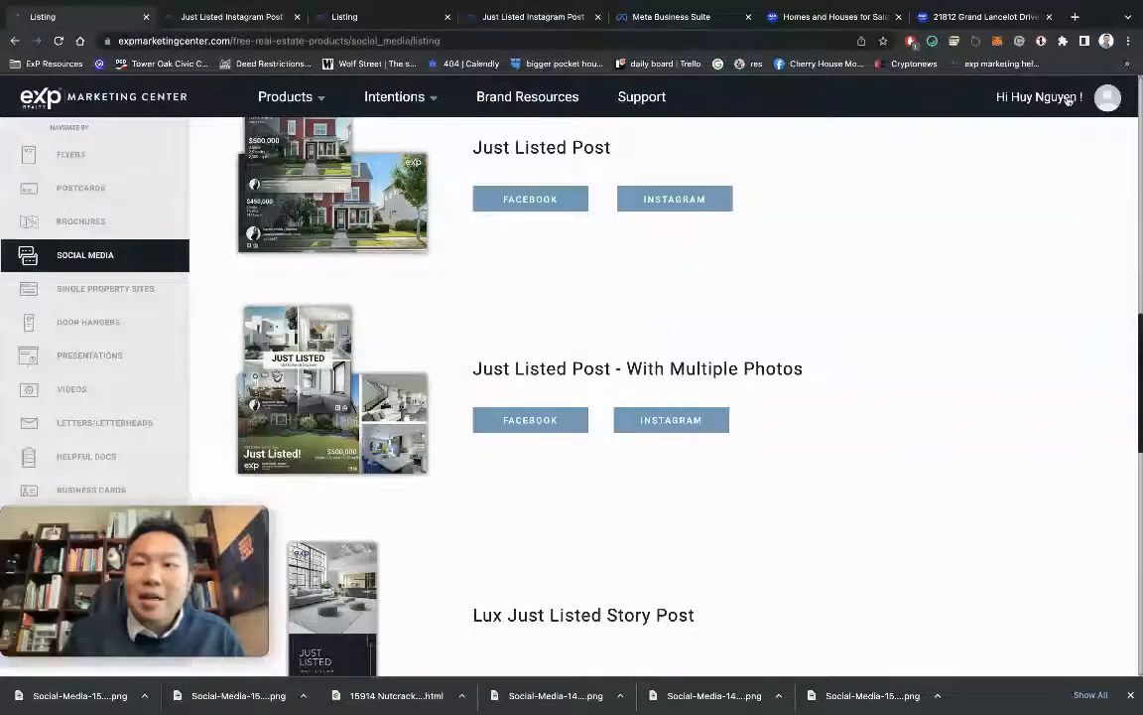
pyautogui.click(1096, 103)
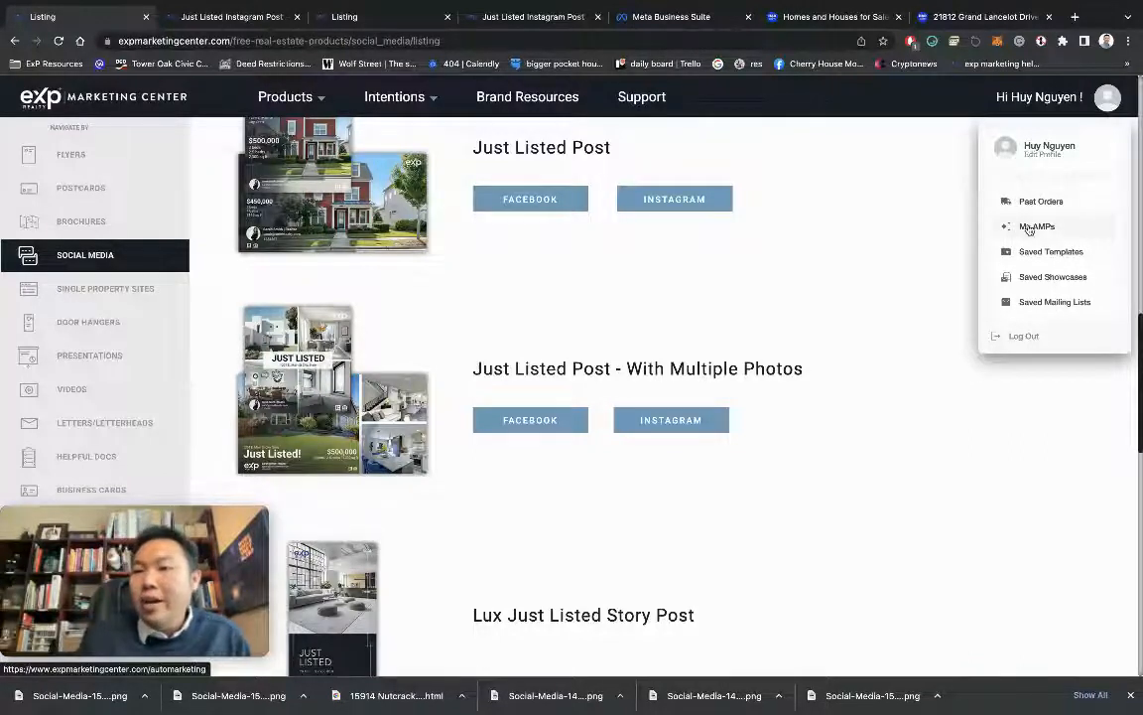
pyautogui.click(1029, 227)
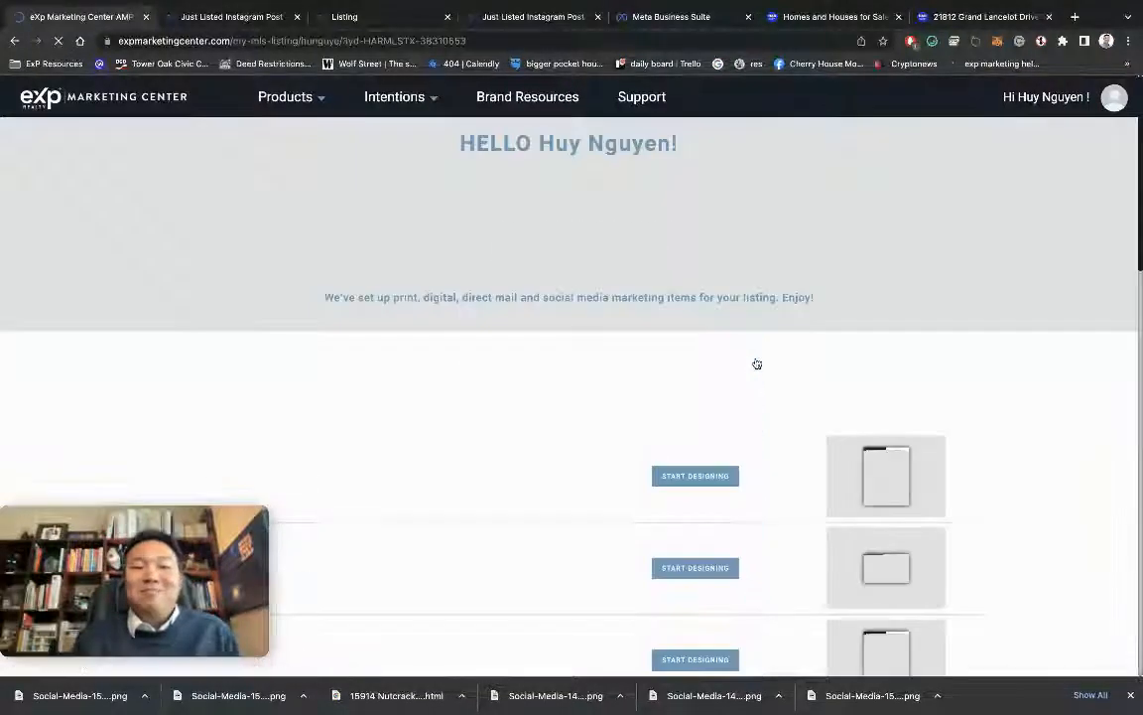
pyautogui.scroll(-5, 756, 365)
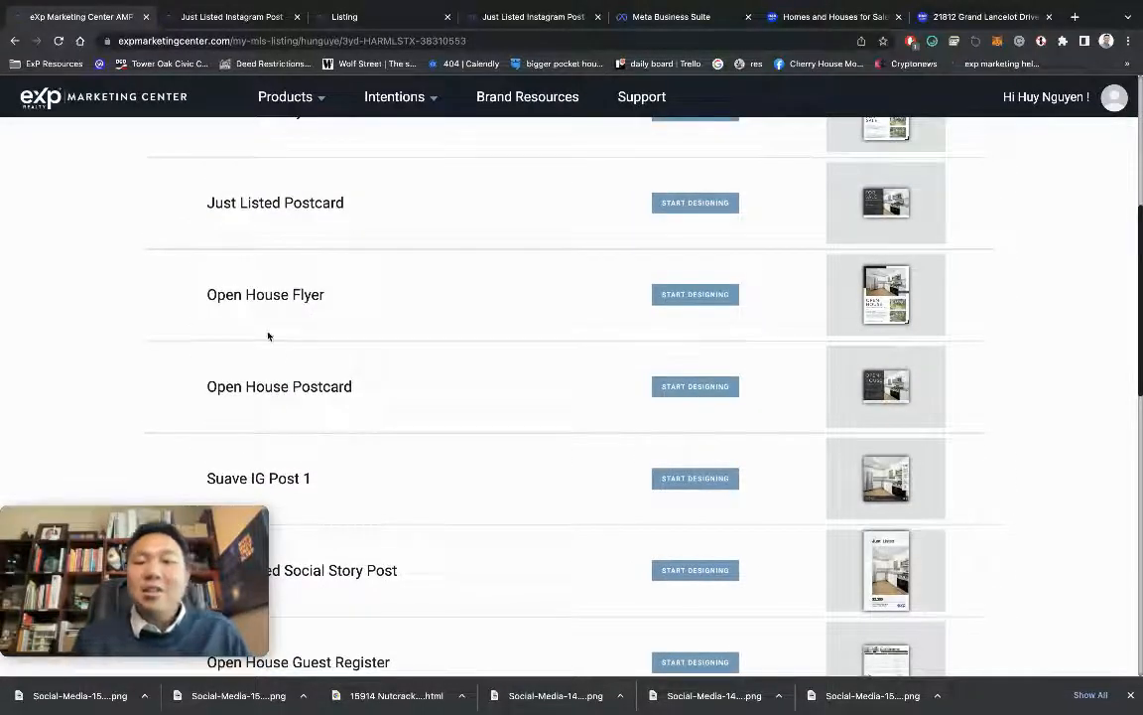
pyautogui.scroll(-2, 275, 342)
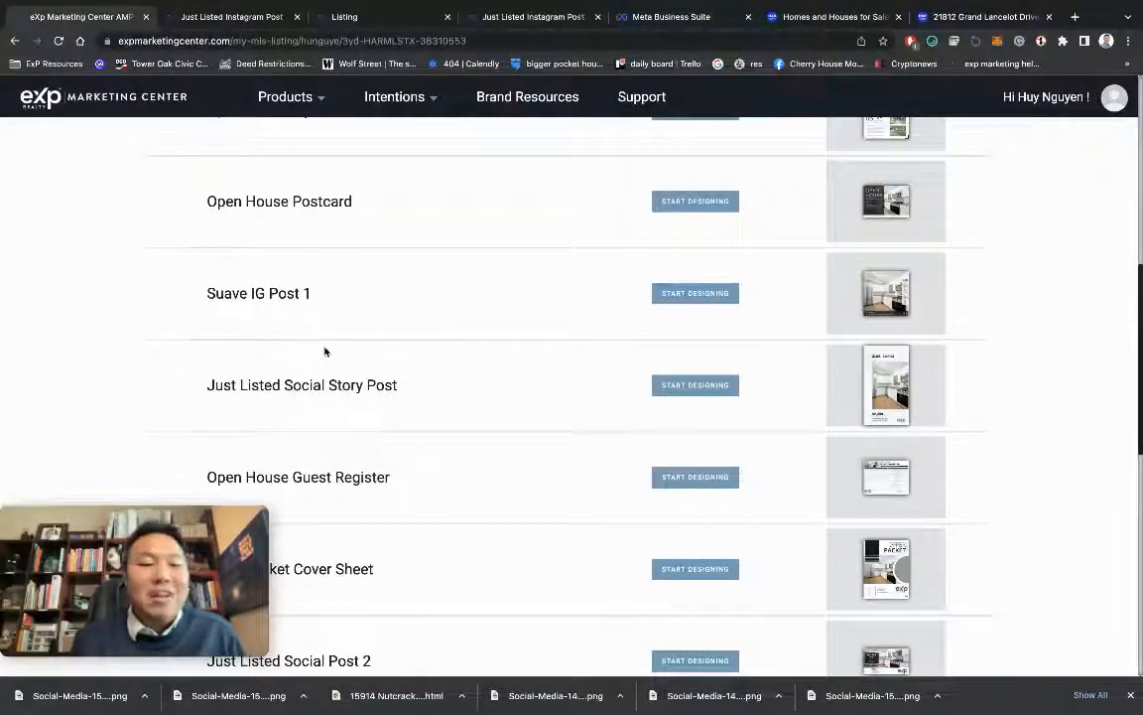
pyautogui.scroll(-2, 324, 351)
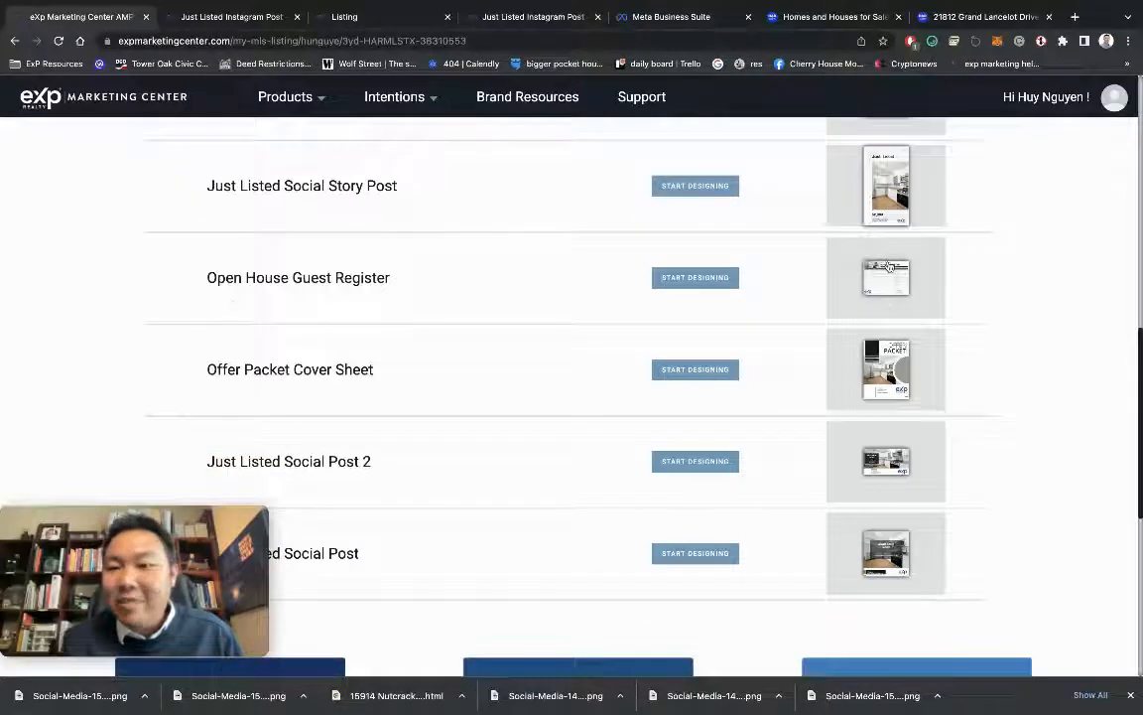
pyautogui.scroll(3, 890, 270)
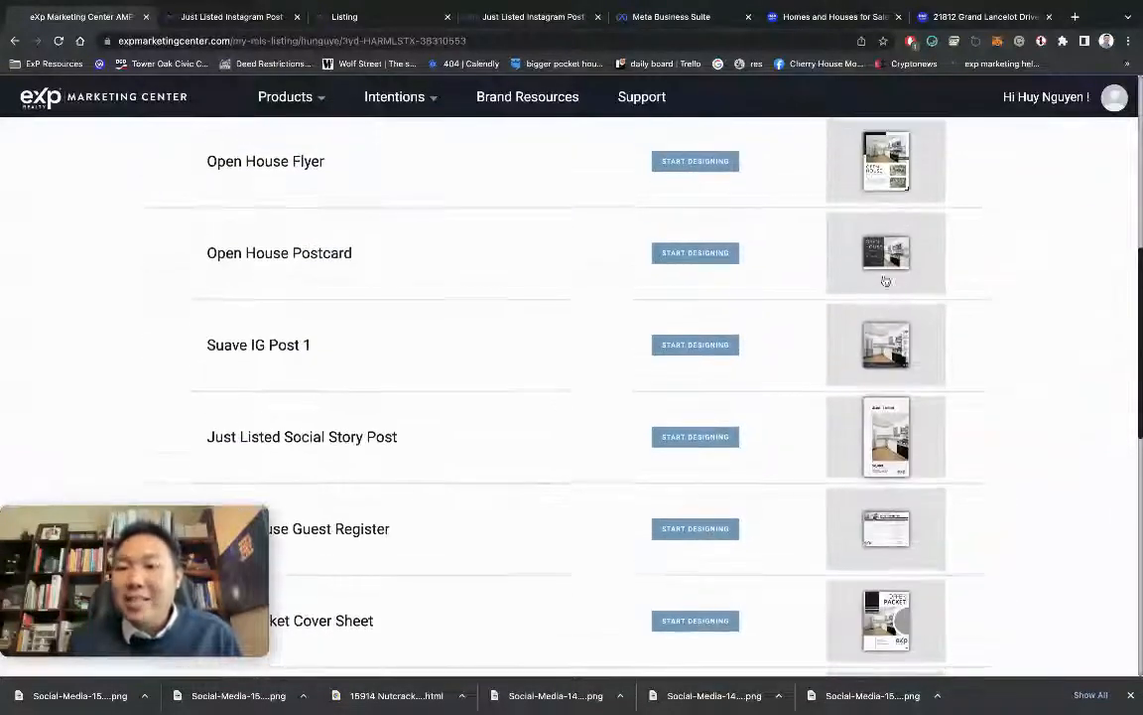
pyautogui.scroll(-1, 876, 258)
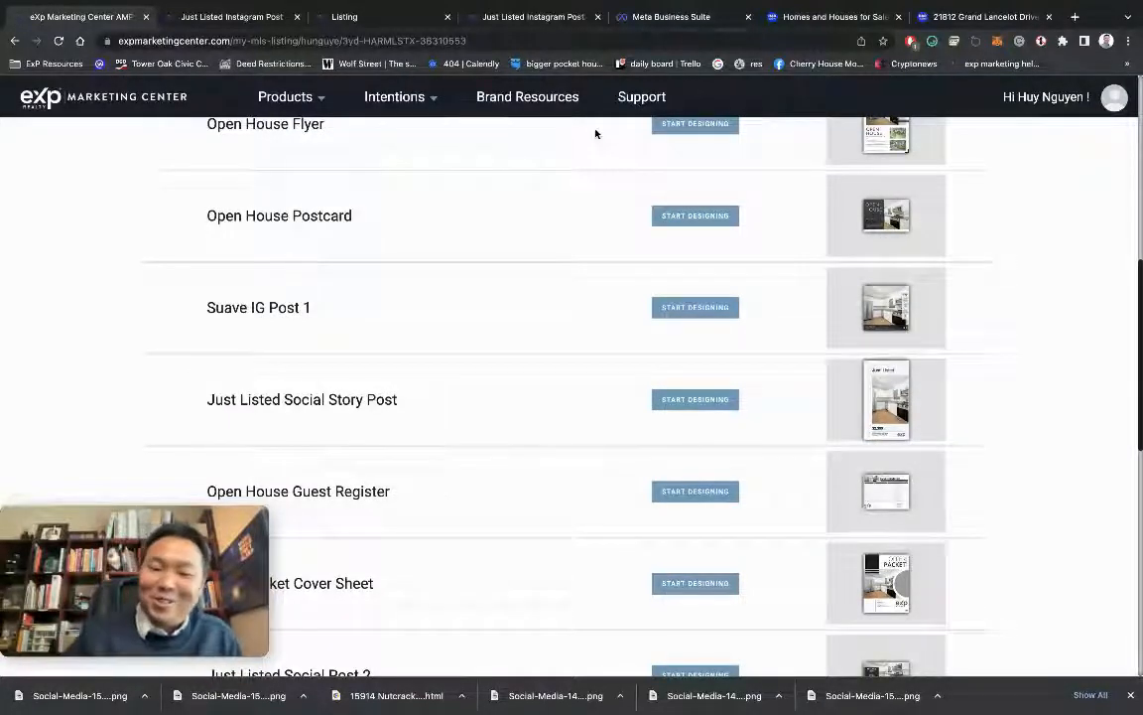
pyautogui.hotkey('ctrl', 'Up')
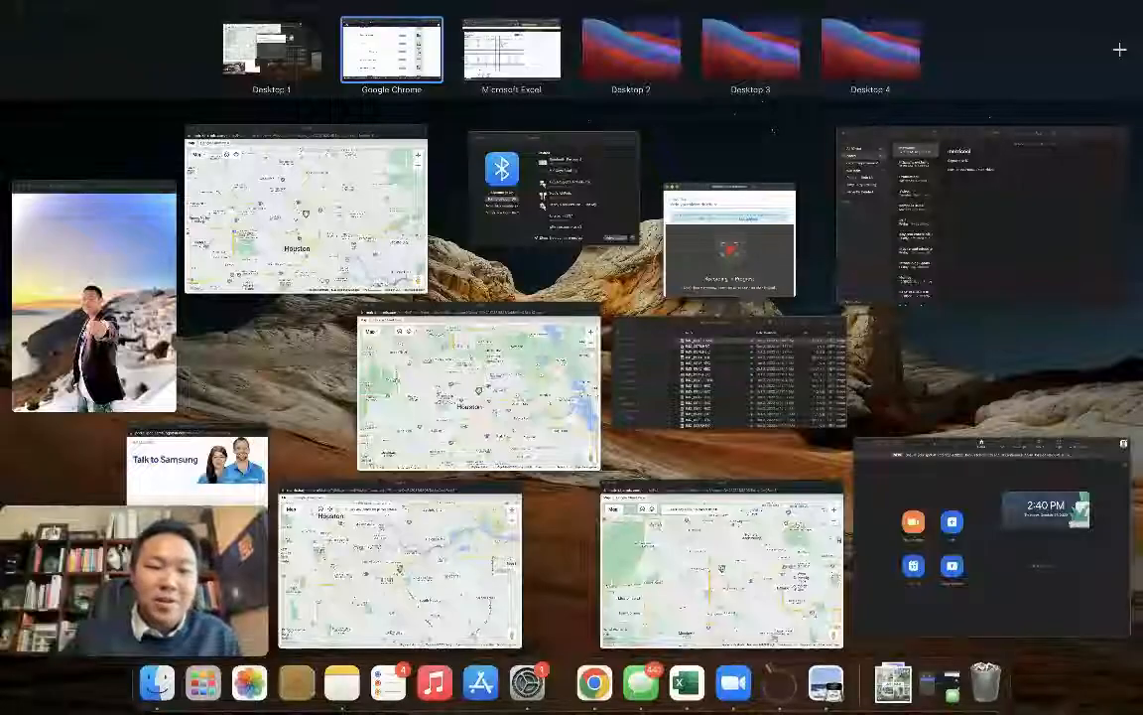
pyautogui.click(730, 241)
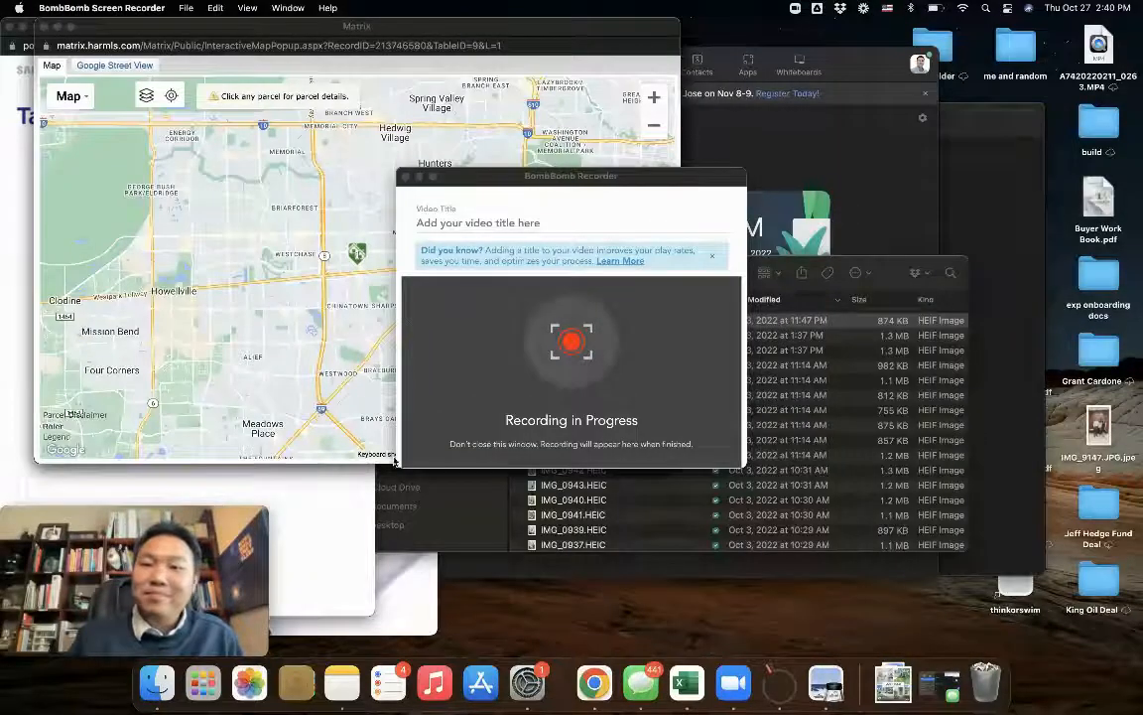